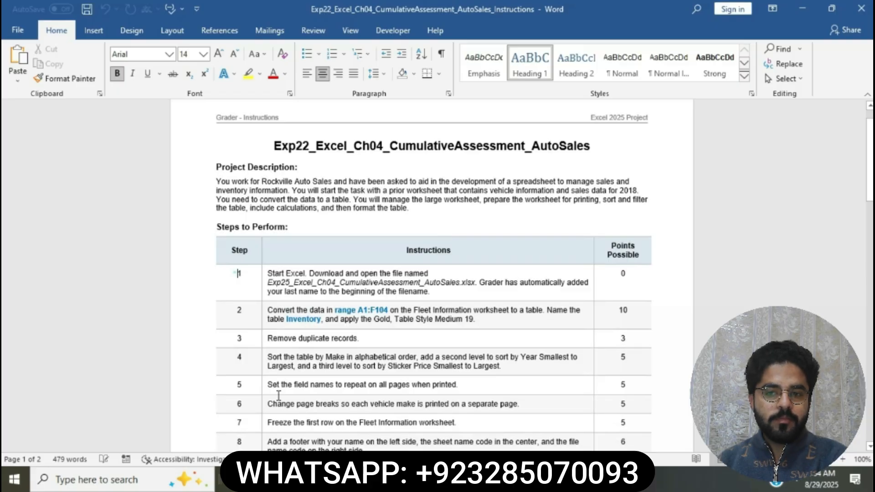
Set the font size of the instructions table text, from step 1 through the total points row, to 12.
drag(235, 273, 291, 462)
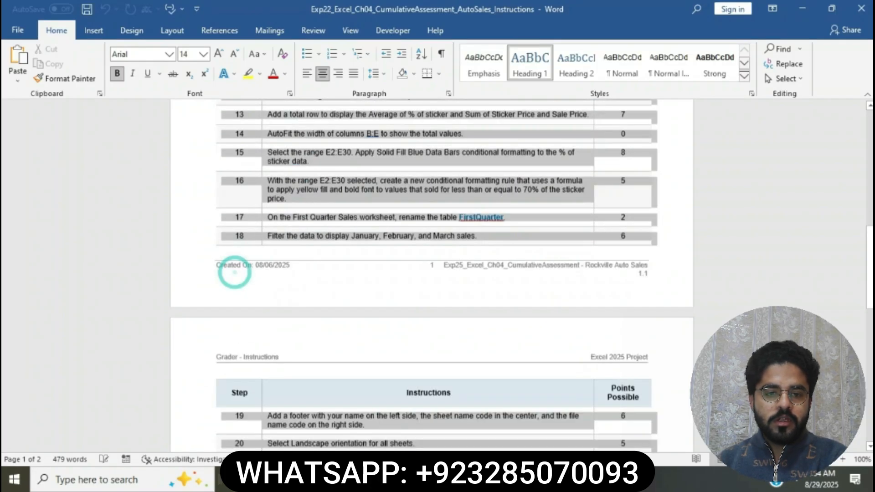
drag(235, 273, 289, 141)
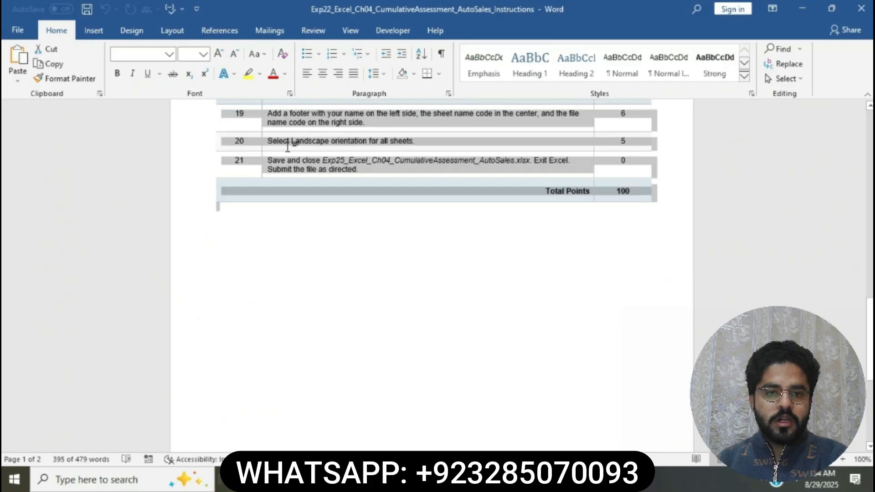
click(204, 58)
click(188, 128)
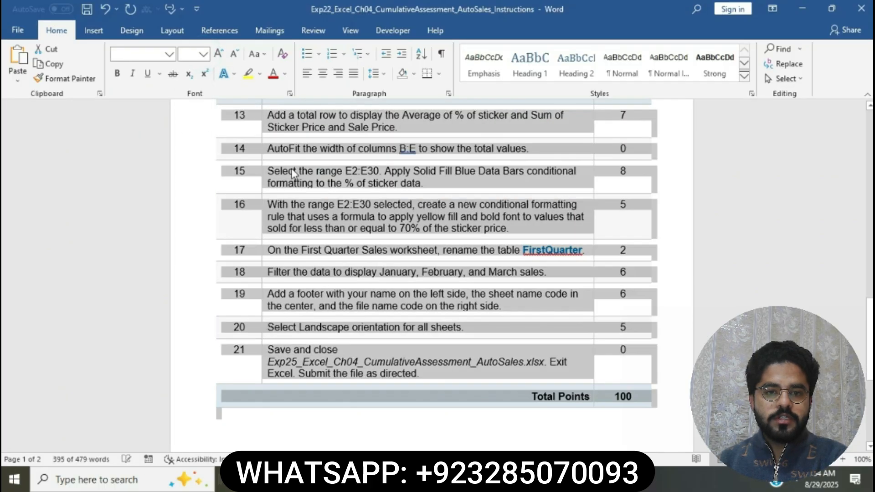
click(340, 204)
Highlight the document title above the project description in yellow.
scroll(338, 201, up, 10)
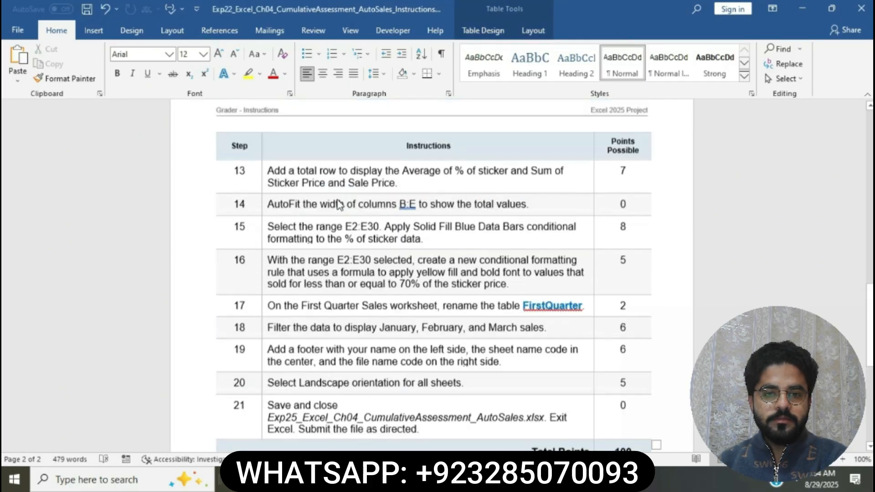
scroll(338, 200, up, 3)
scroll(338, 201, up, 5)
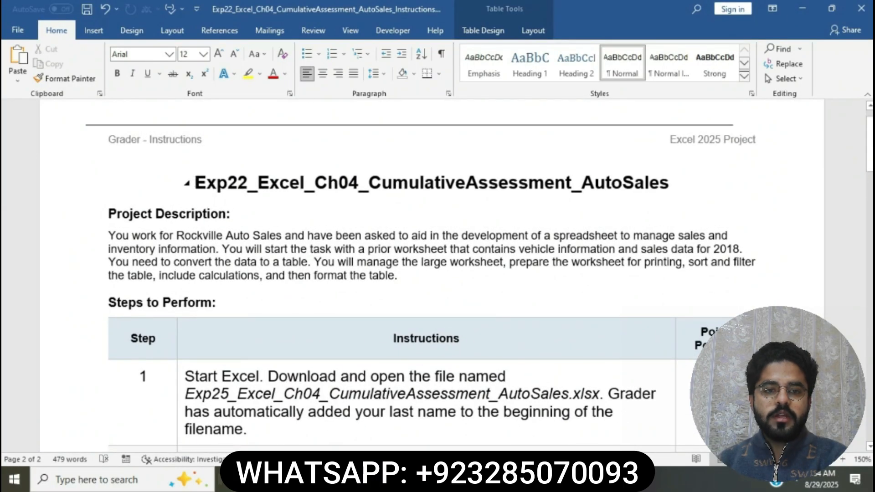
drag(194, 182, 669, 172)
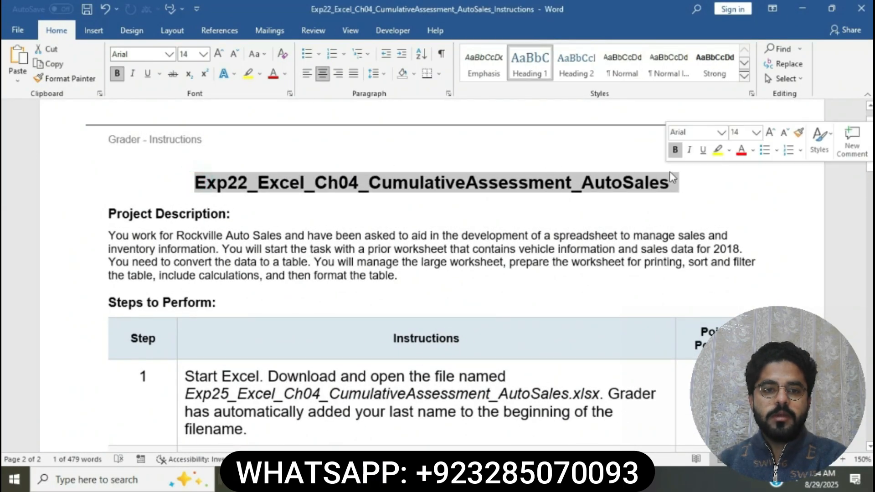
click(718, 150)
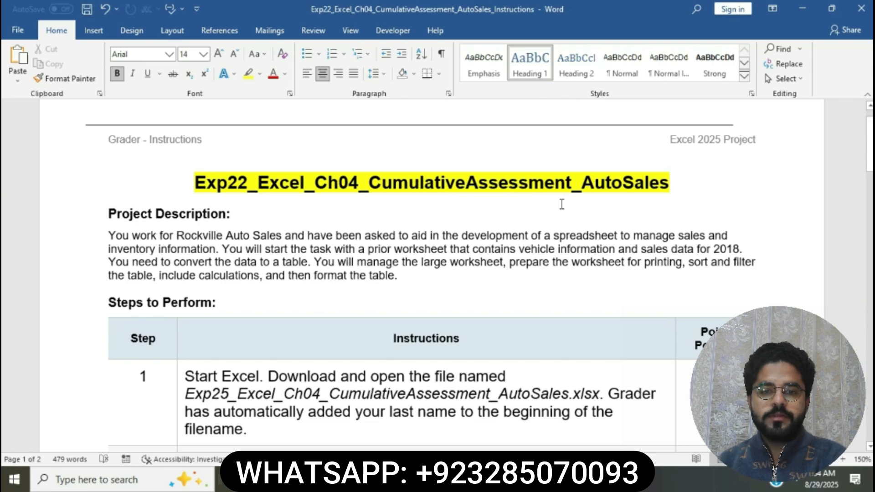
Correct the document title to read Exp25_Excel_Ch04_CumulativeAssessment_AutoSales, matching the file name in step 1.
scroll(562, 204, down, 5)
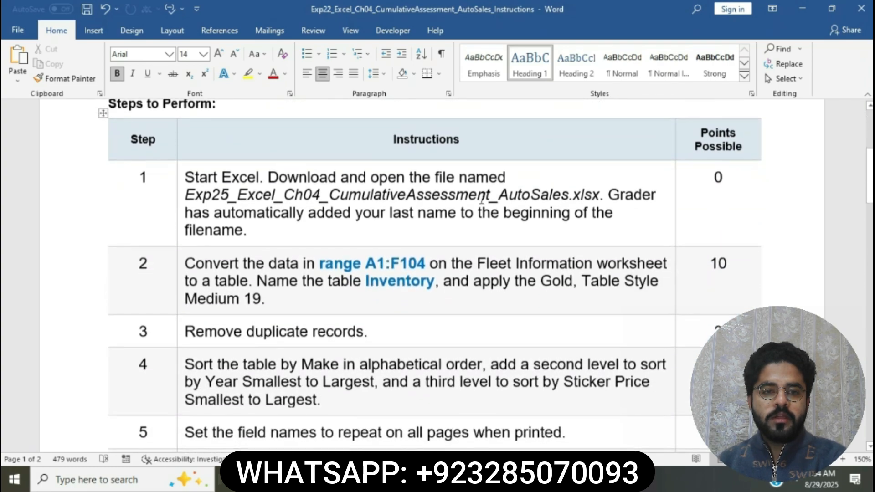
click(181, 177)
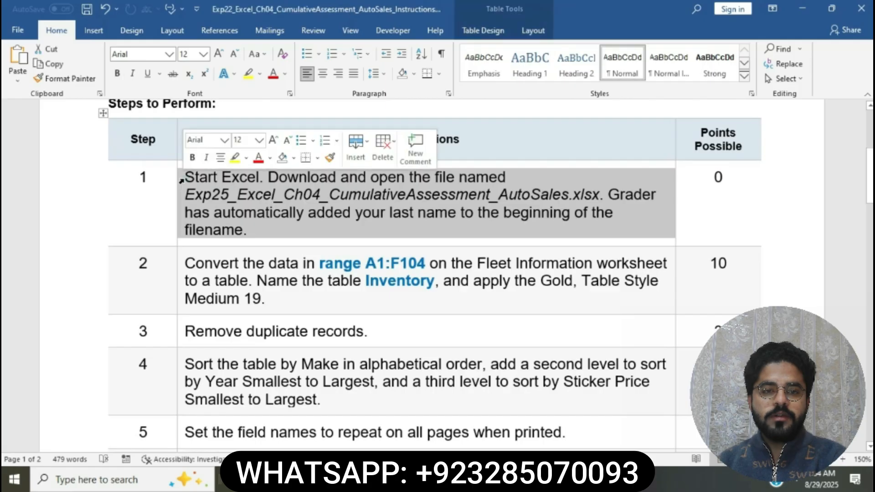
click(277, 197)
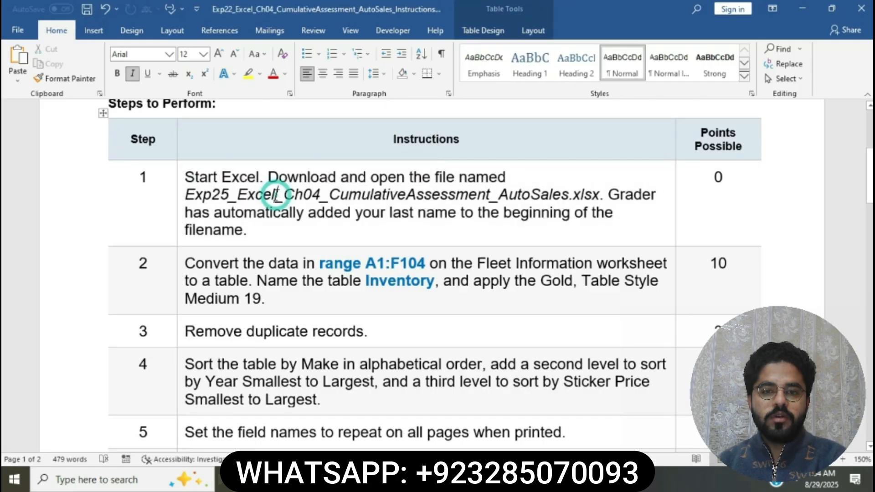
scroll(277, 196, up, 5)
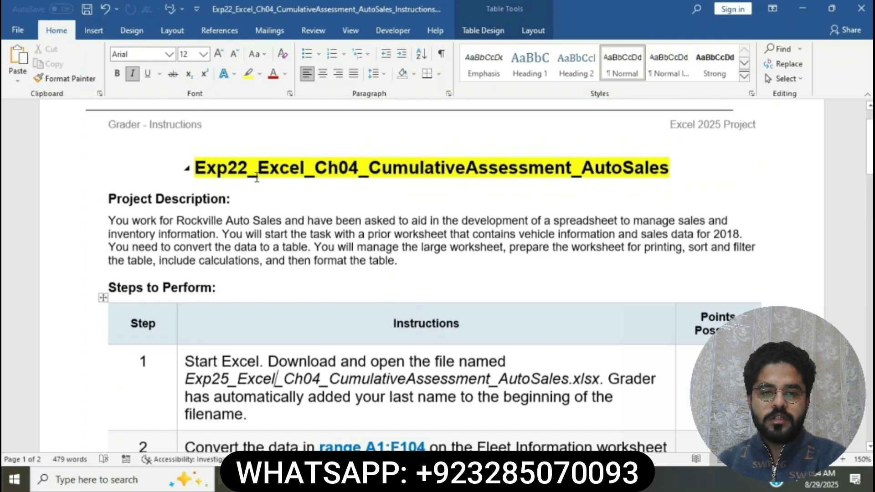
click(247, 169)
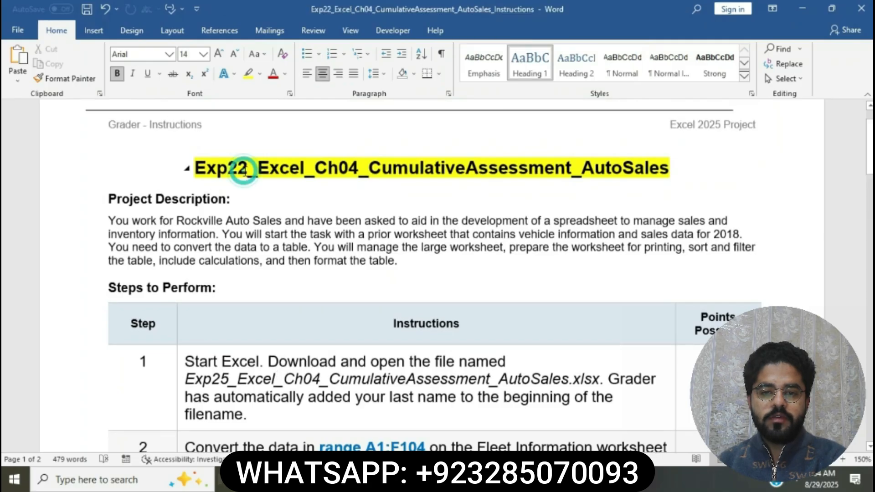
key(BackSpace)
text(5)
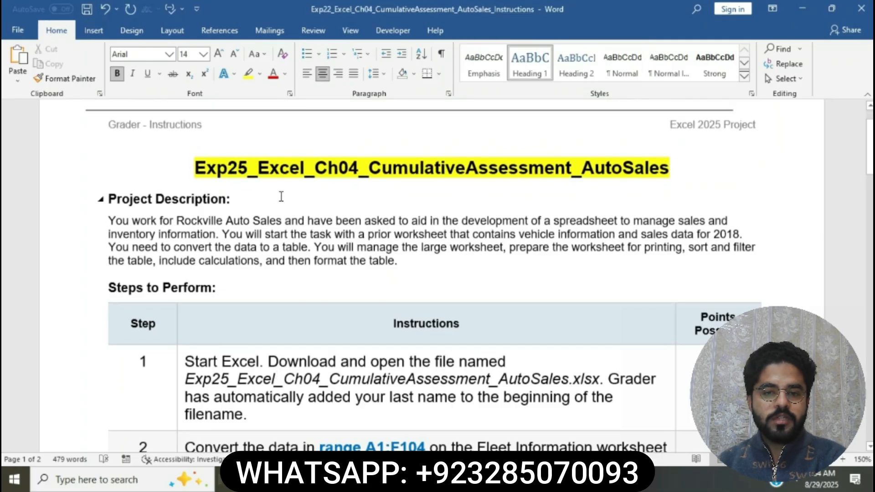
click(17, 31)
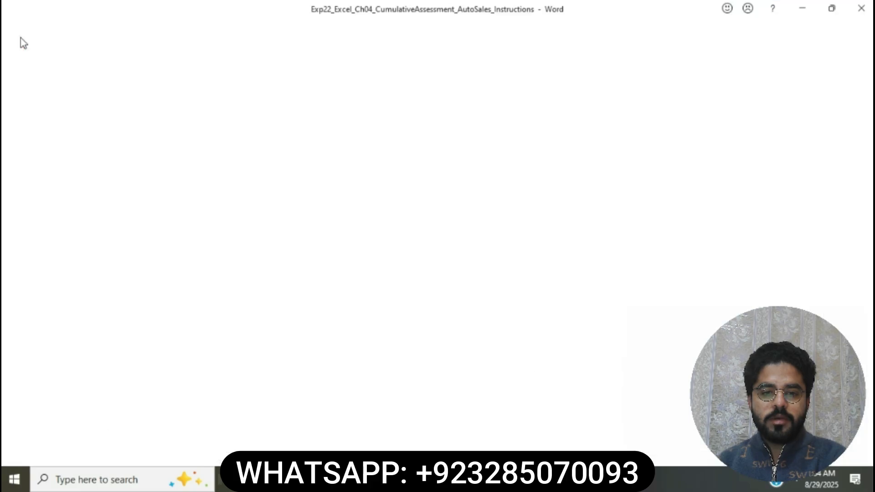
click(57, 203)
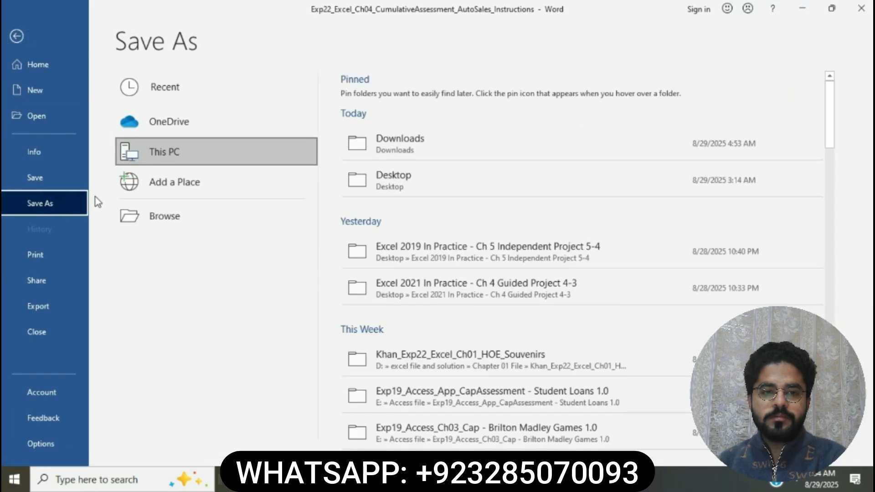
click(11, 40)
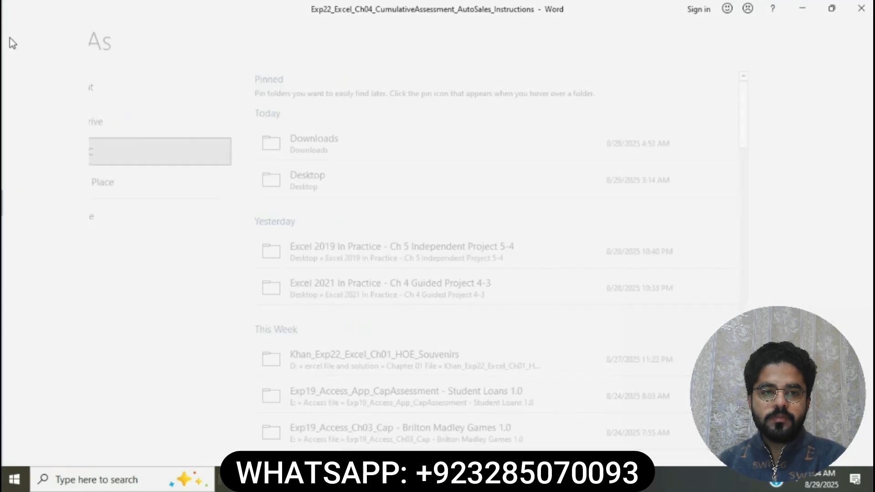
Highlight the step 1 instruction about downloading and opening the file in yellow.
scroll(341, 288, down, 3)
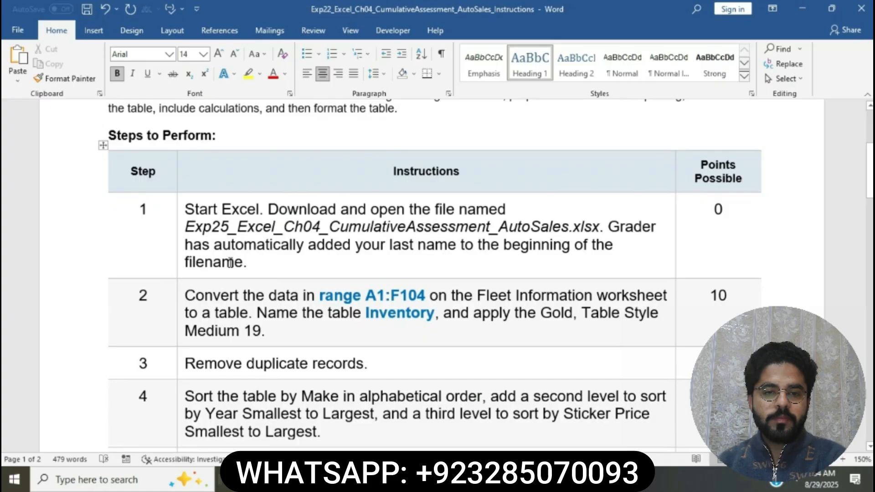
click(181, 210)
click(233, 188)
click(280, 253)
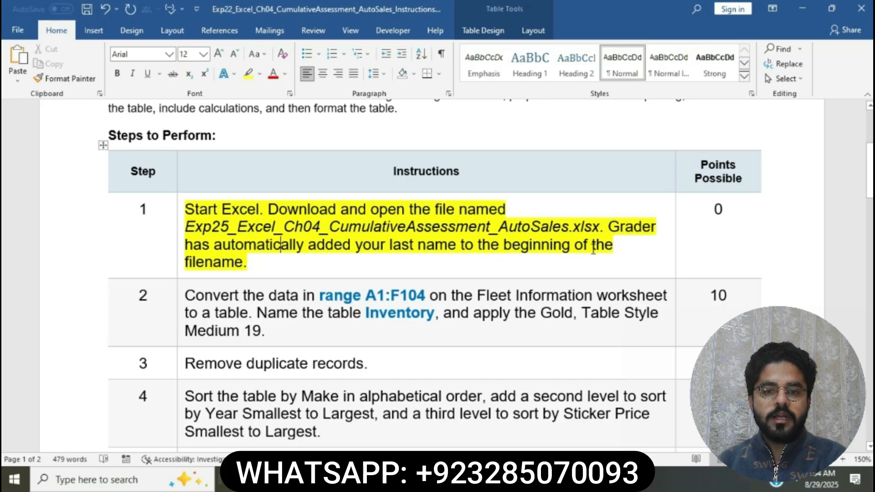
Open the downloaded Exp25_Excel_Ch04_CumulativeAssessment_AutoSales workbook in Excel and enable editing.
click(378, 479)
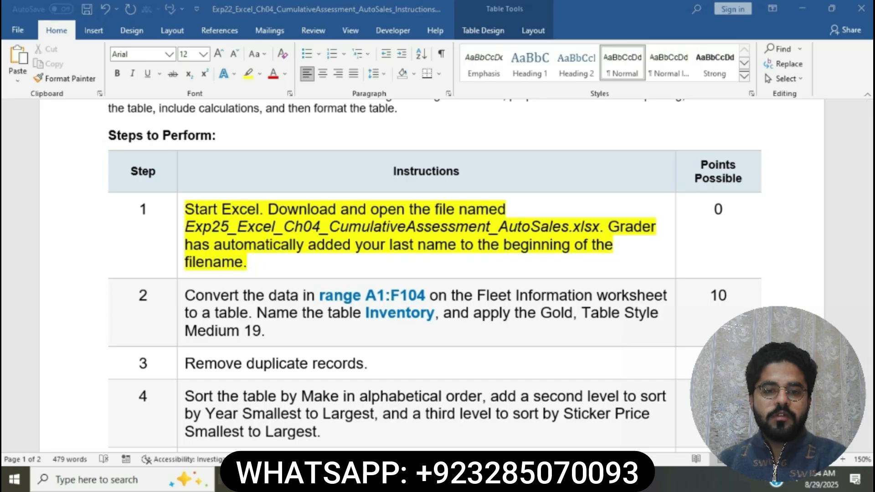
click(207, 147)
double_click(207, 147)
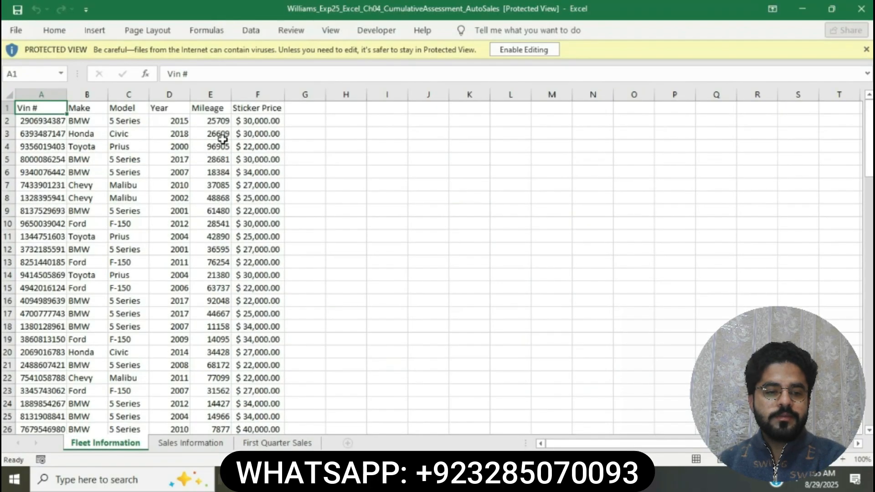
click(528, 51)
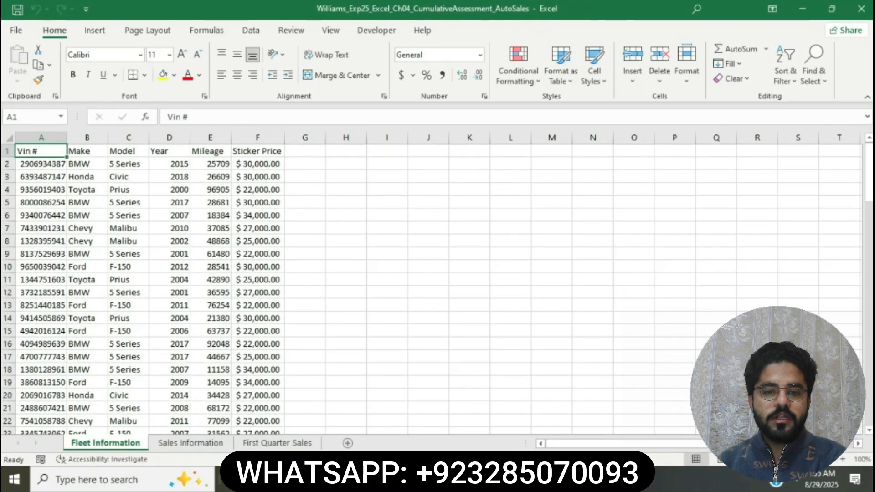
Switch back to the Word instructions and highlight the step 2 instruction about converting the data to a table in yellow.
click(469, 478)
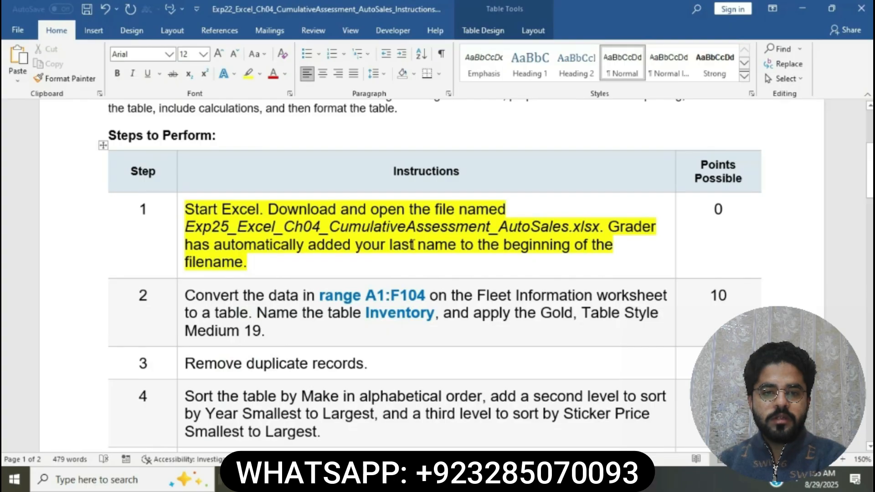
scroll(413, 244, down, 3)
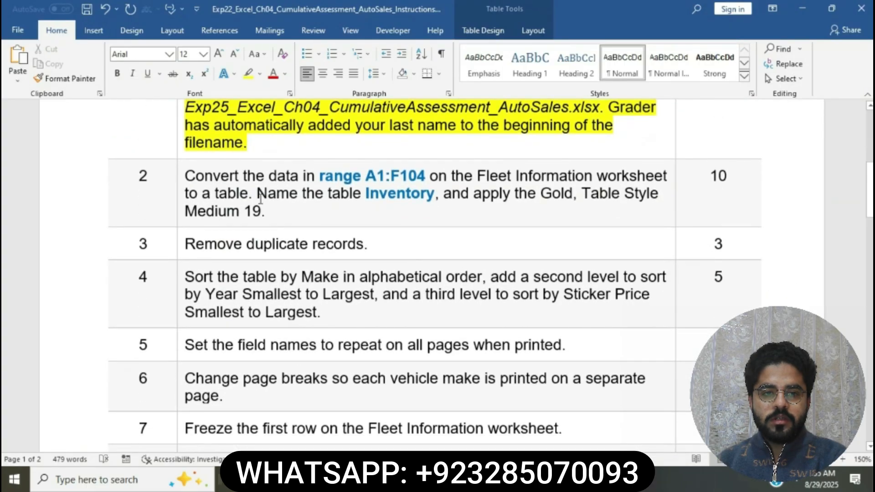
click(180, 176)
click(231, 215)
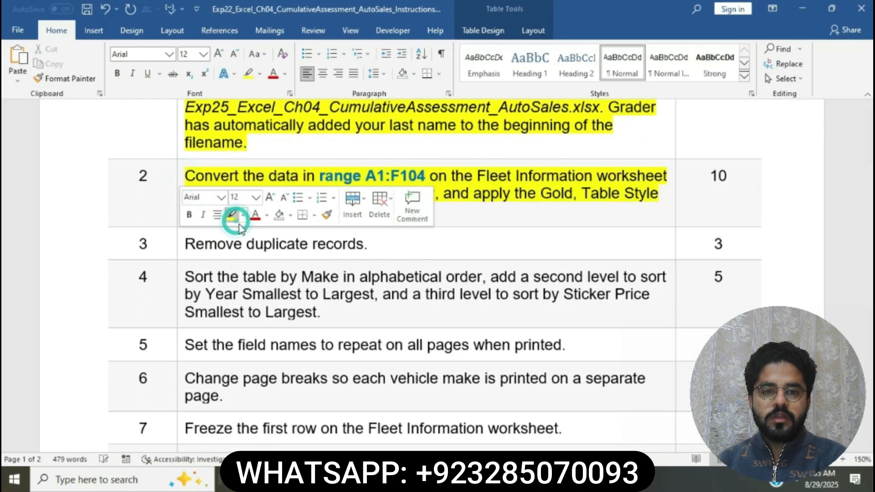
click(273, 267)
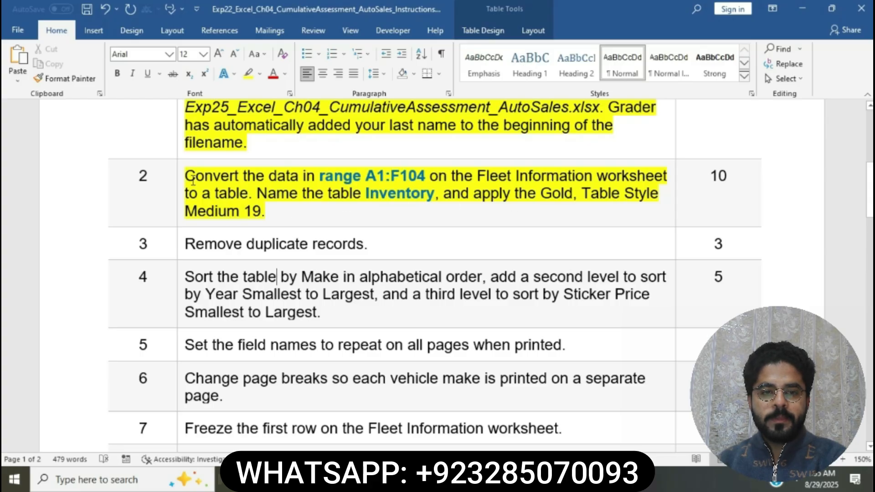
Copy the range reference A1:F104 from step 2 and select that range on the Fleet Information worksheet in Excel.
drag(193, 181, 246, 182)
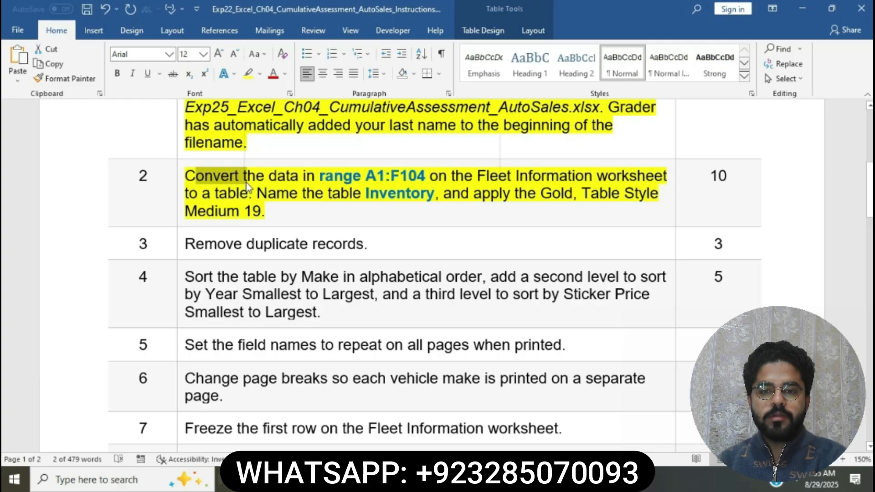
click(247, 182)
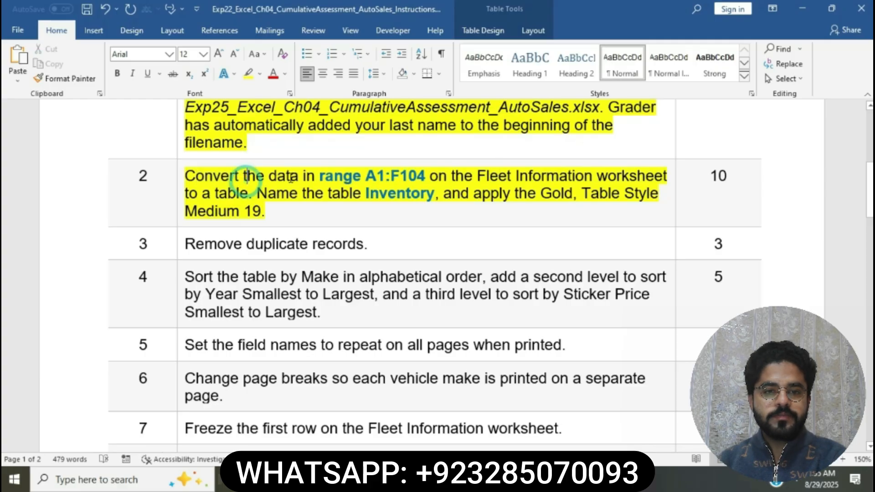
drag(367, 175, 419, 182)
key(ctrl+c)
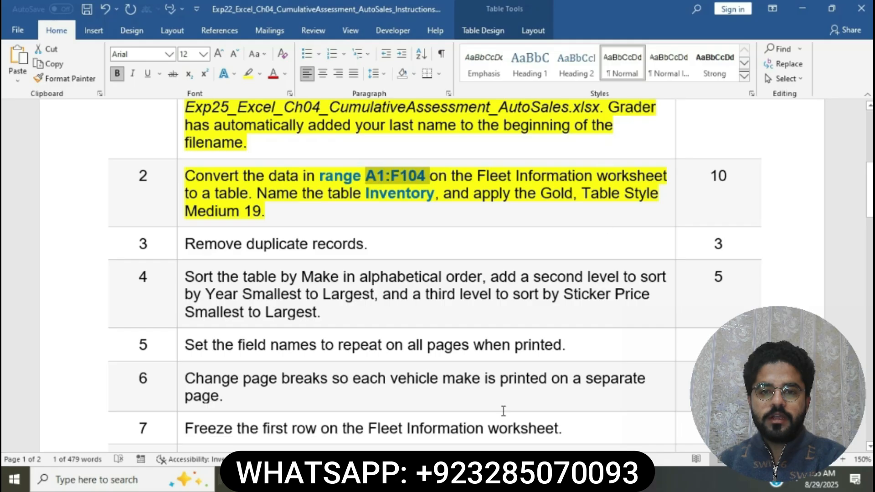
click(473, 479)
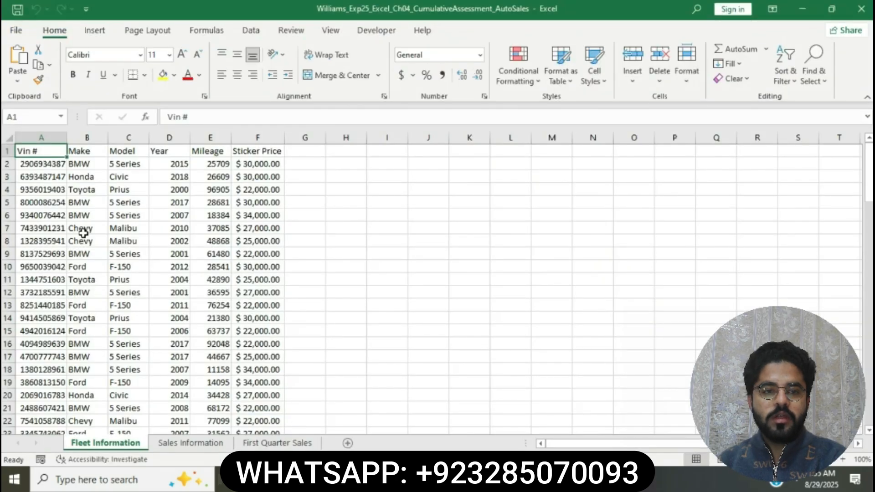
click(29, 118)
key(ctrl+v)
key(Return)
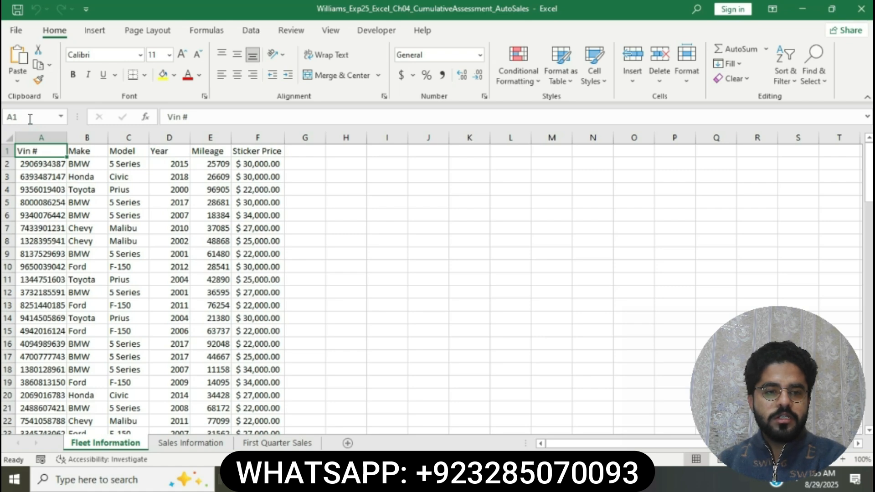
key(ctrl+a)
Convert the selected range A1:F104 on the Fleet Information worksheet to a table with headers.
click(91, 30)
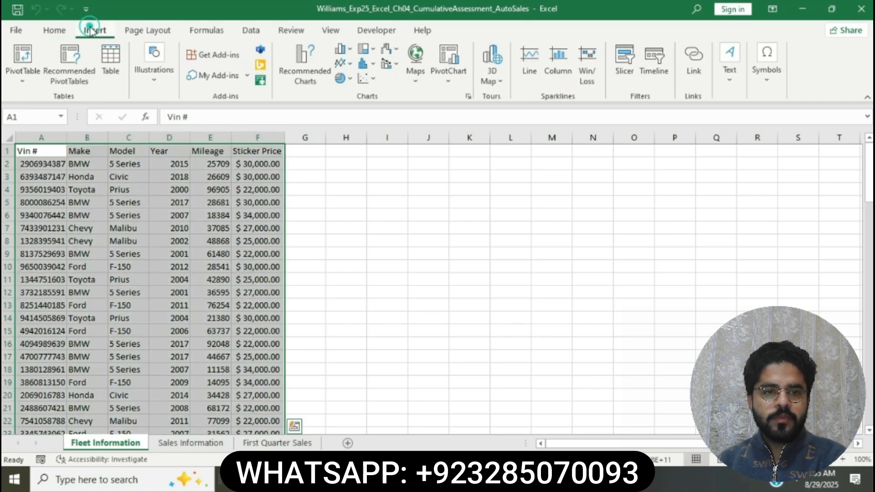
click(110, 58)
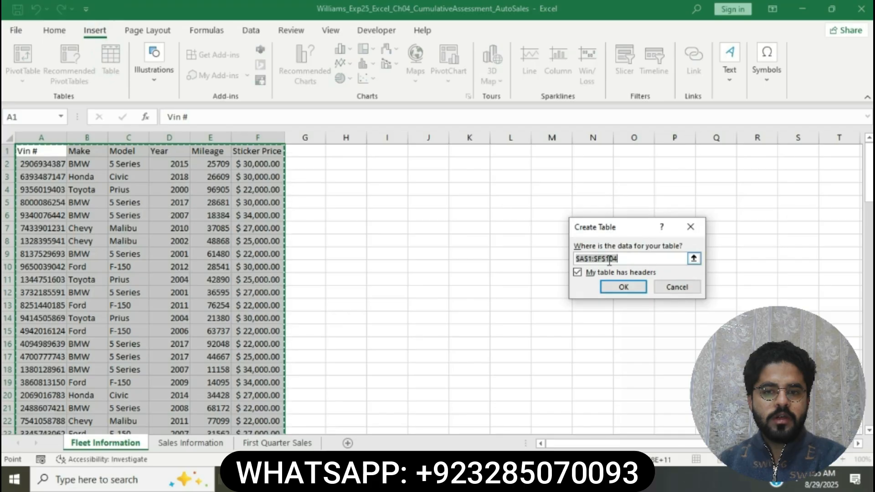
click(625, 286)
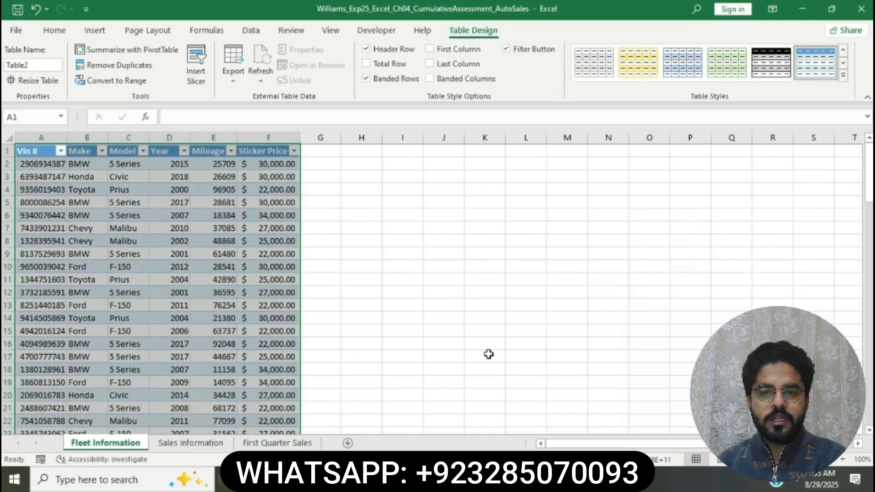
Check the required table name in step 2 of the Word instructions, and rename the Fleet Information table as Inventory in Excel.
click(479, 480)
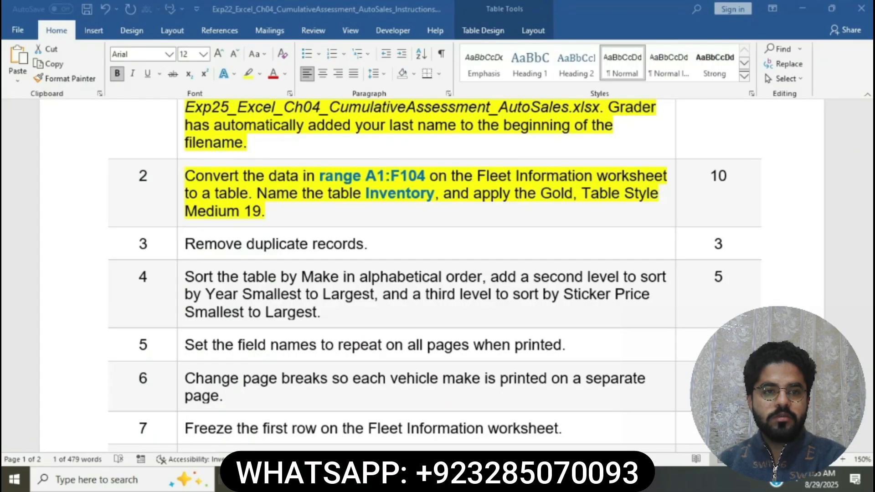
double_click(395, 176)
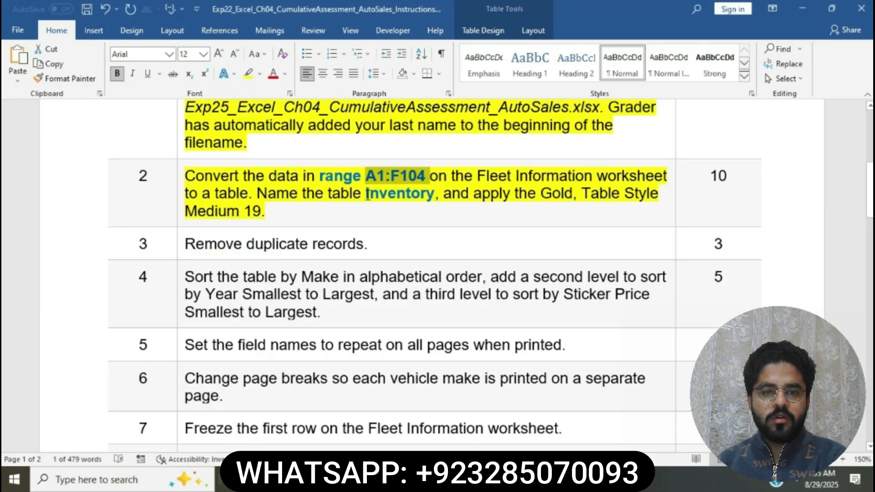
drag(366, 195, 434, 192)
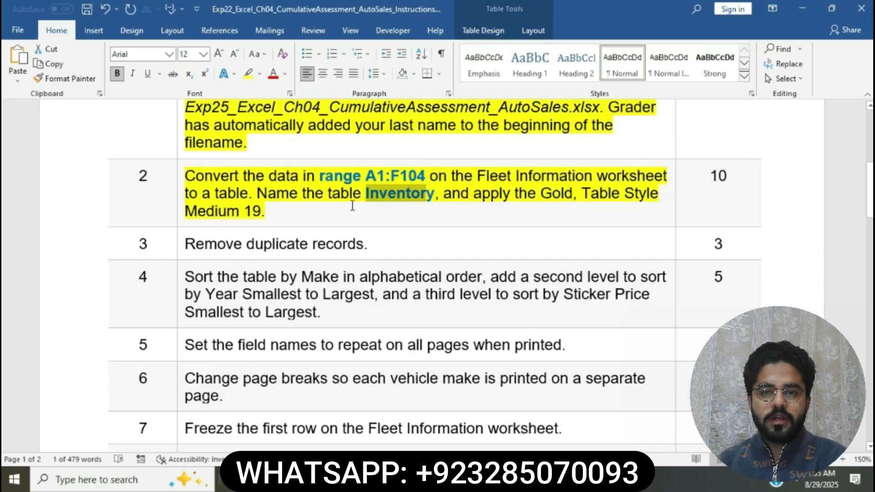
click(365, 479)
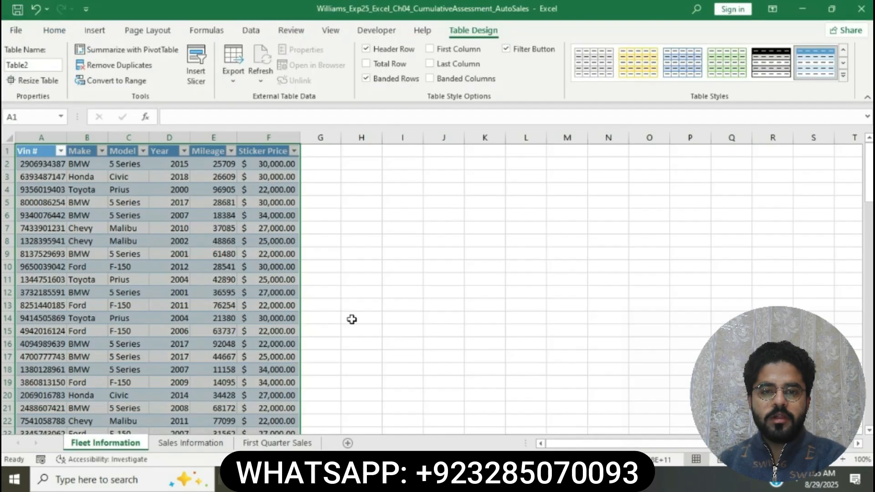
click(33, 66)
key(BackSpace)
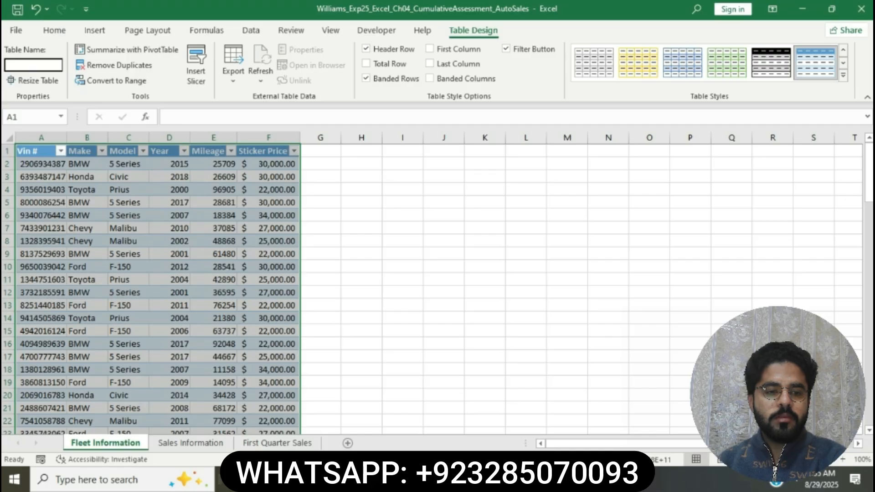
text(Inv)
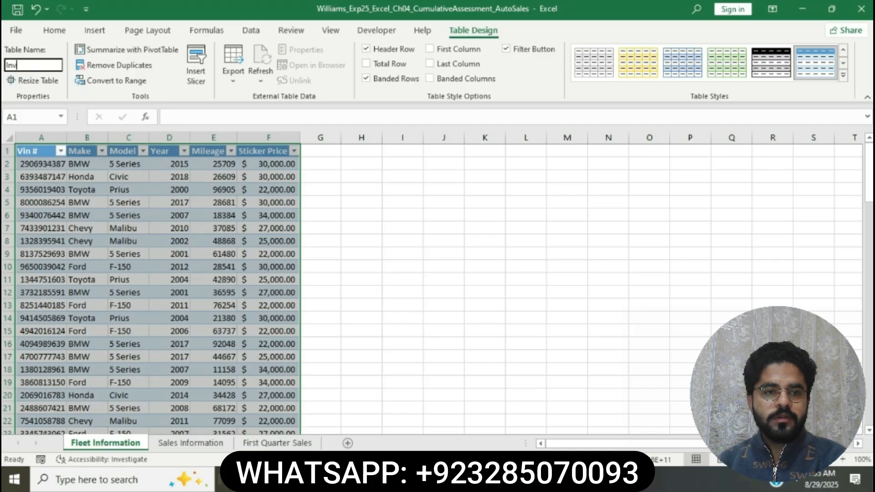
text(entor)
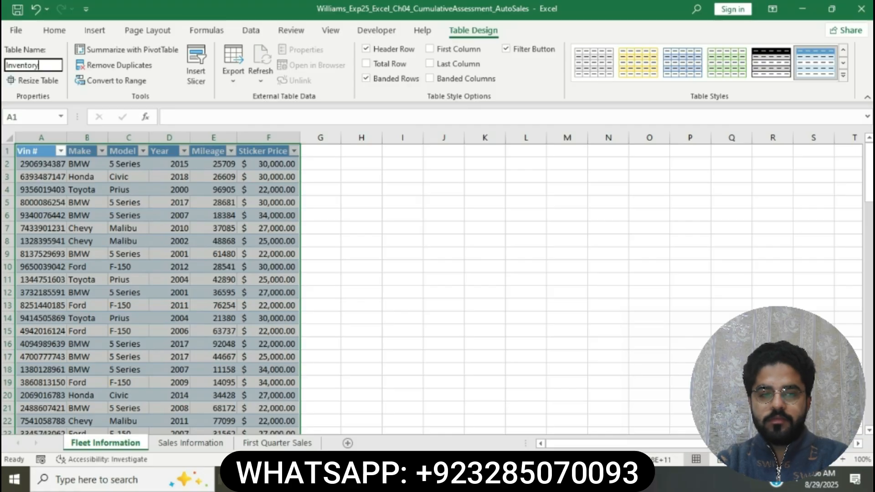
text(y)
key(Return)
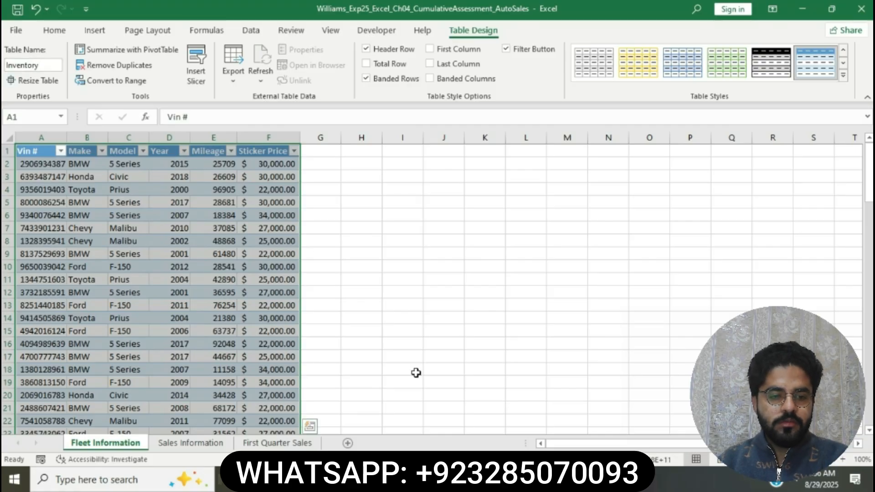
Check the style requirement in step 2 of the Word instructions, and apply Gold, Table Style Medium 19 to the Inventory table in Excel.
key(alt+Tab)
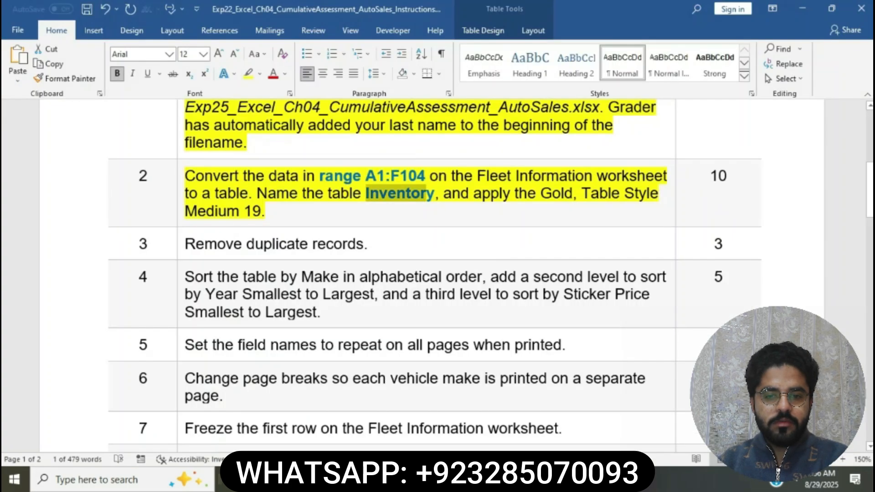
click(446, 195)
drag(445, 199, 581, 214)
key(alt+Tab)
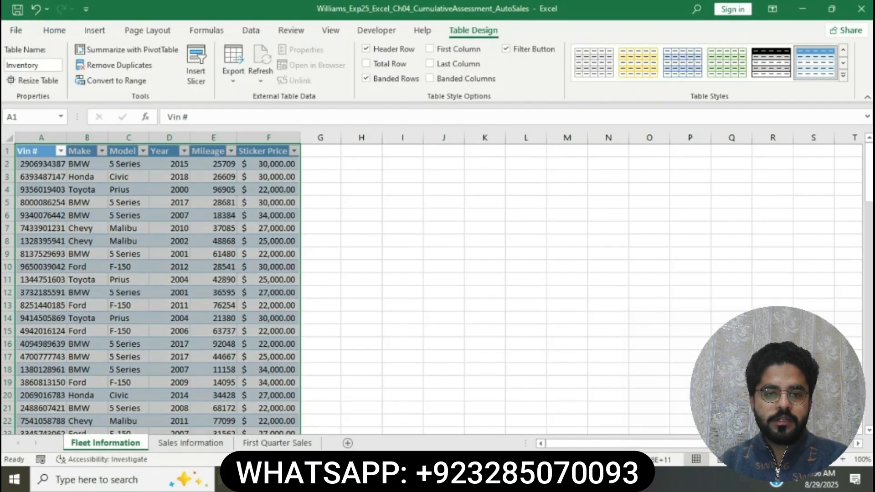
click(843, 76)
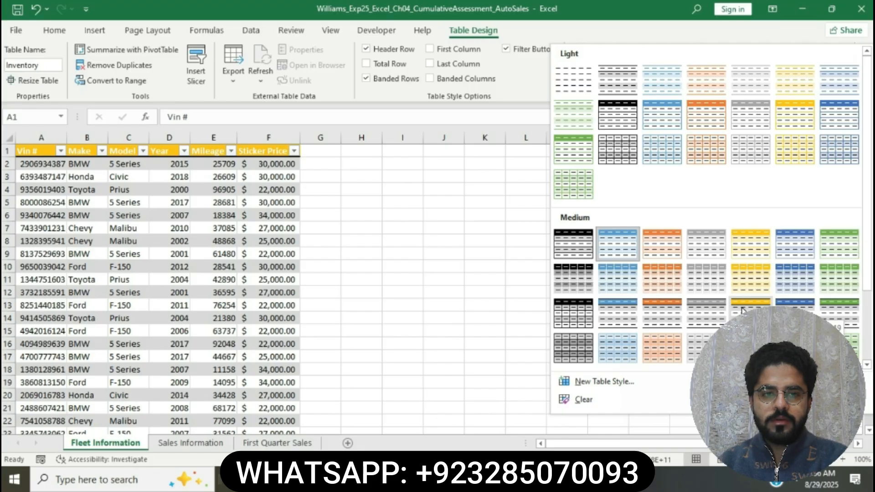
click(741, 311)
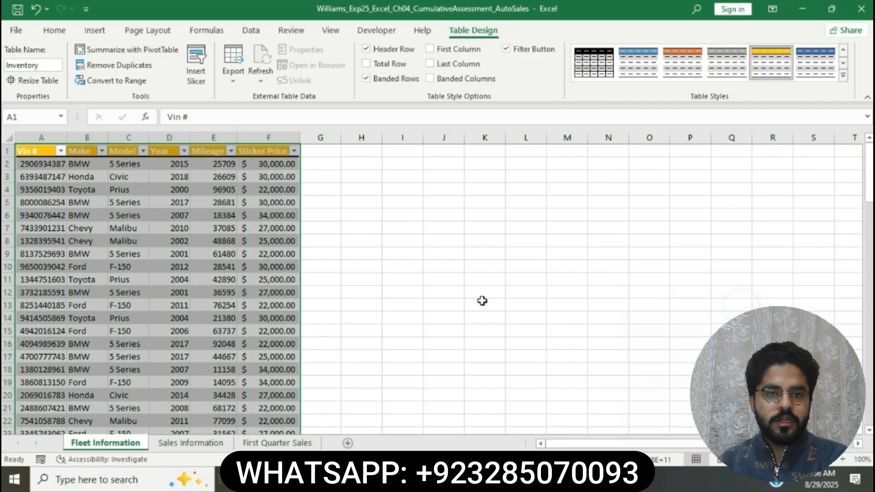
Switch to the Word instructions and highlight the step 3 instruction about removing duplicate records in yellow.
key(alt+Tab)
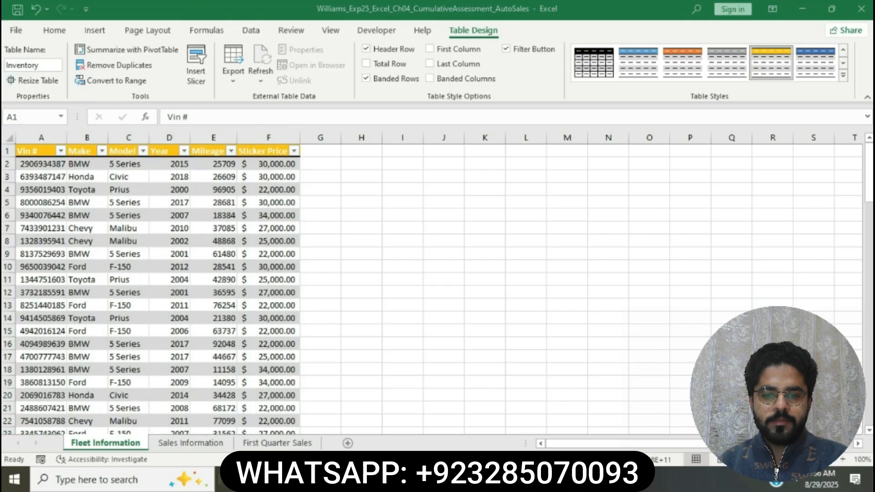
click(423, 214)
scroll(422, 211, down, 1)
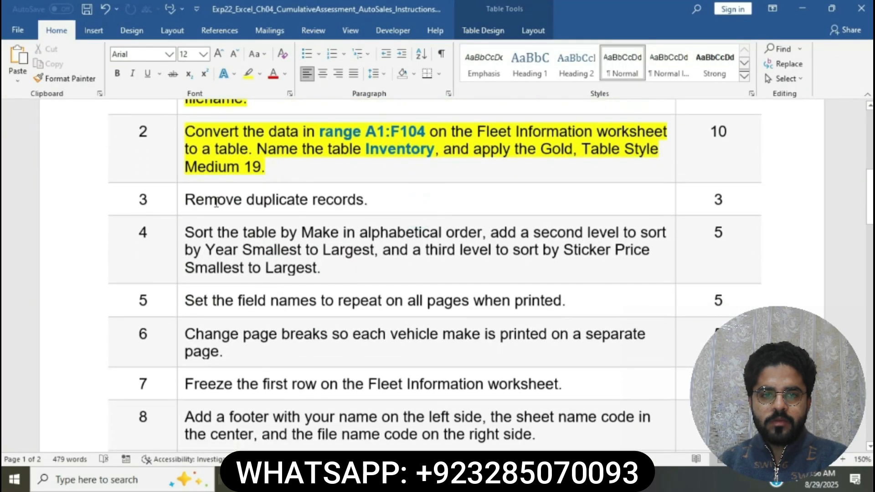
click(180, 200)
click(234, 176)
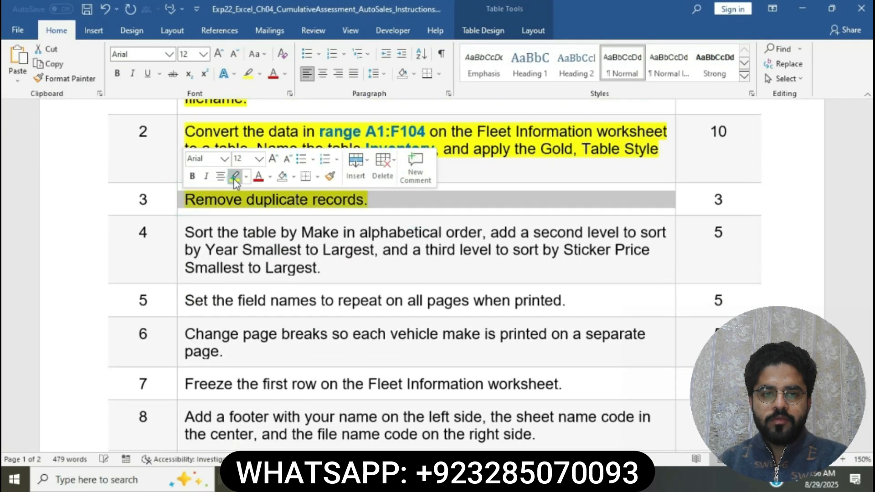
key(Right)
click(249, 201)
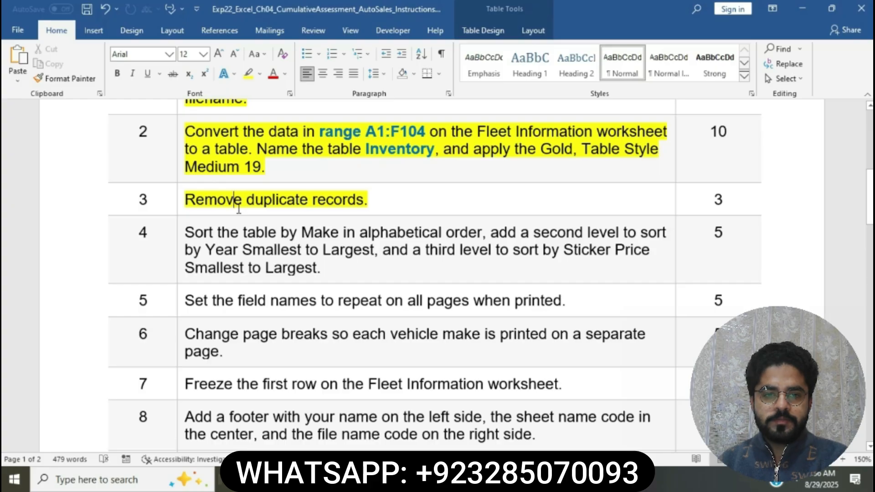
right_click(238, 207)
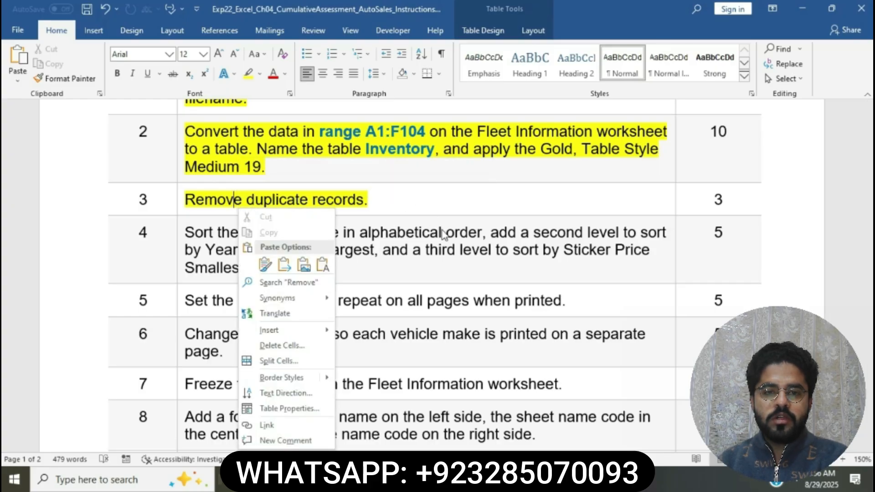
key(Escape)
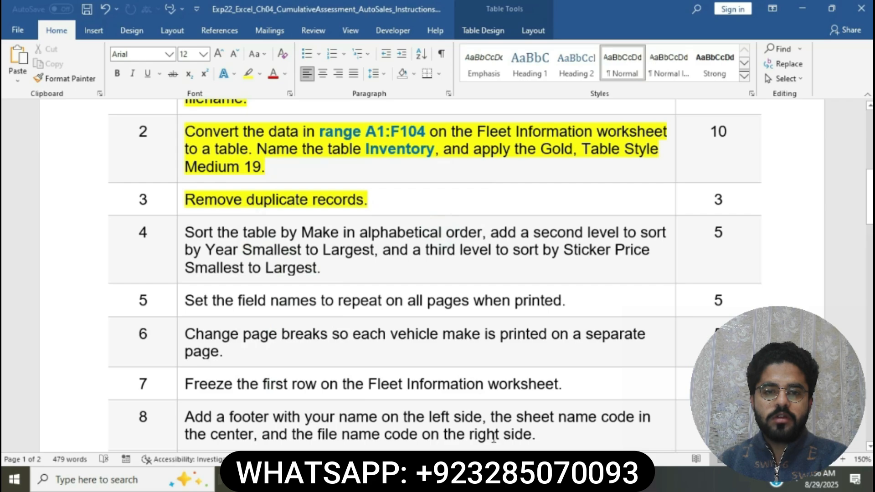
Switch to Excel and remove duplicate records from the Inventory table, comparing all columns from Vin # to Sticker Price.
key(alt+Tab)
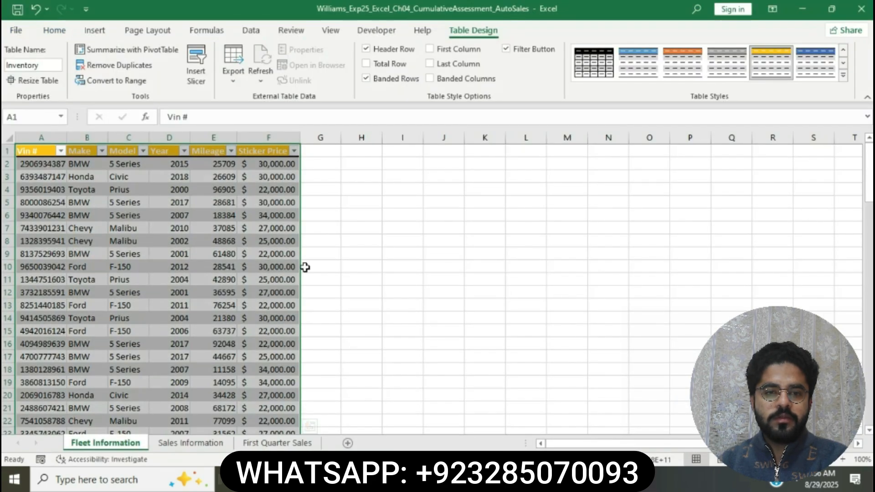
click(134, 69)
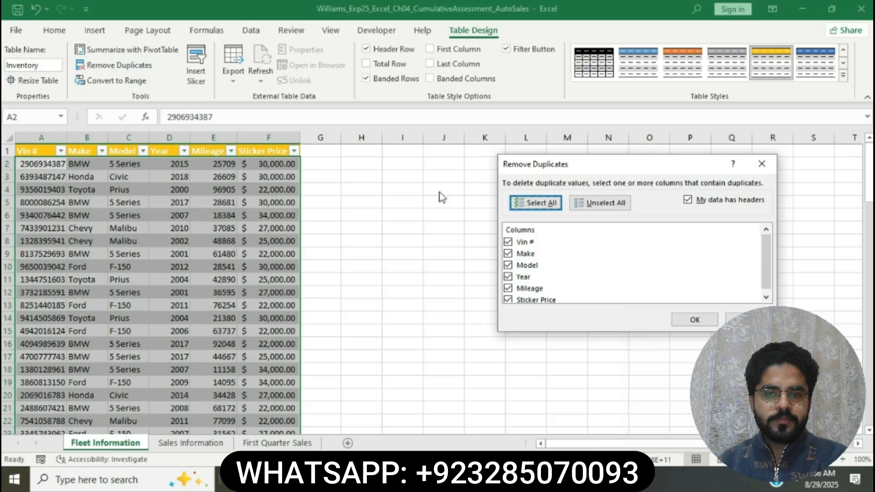
click(694, 321)
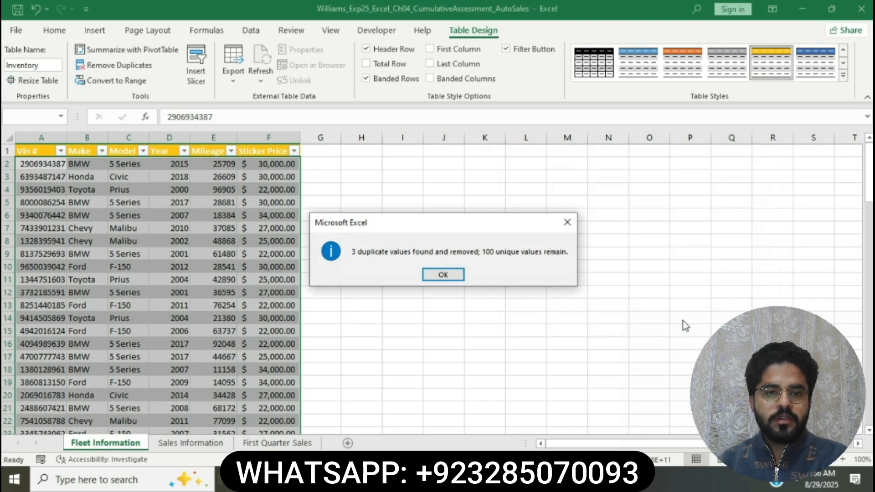
click(441, 277)
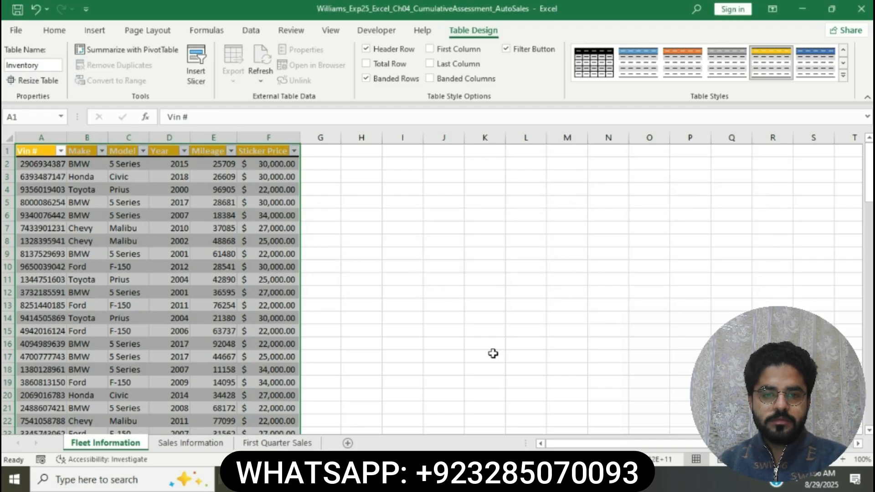
Switch to the Word instructions and highlight the step 4 instruction about the three-level table sort in yellow.
click(450, 480)
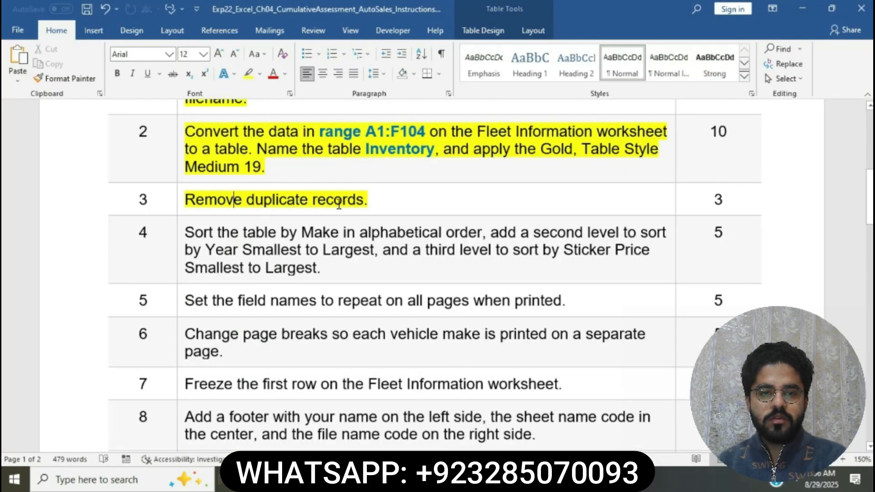
scroll(337, 202, down, 3)
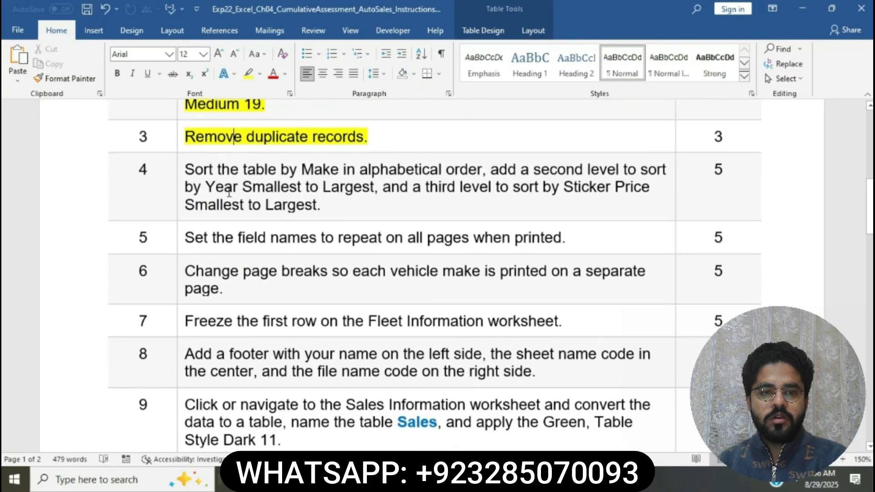
click(182, 175)
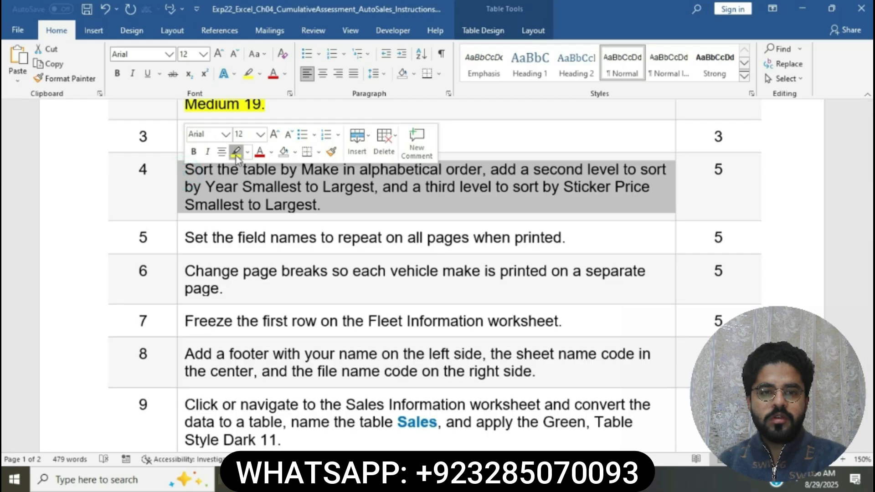
click(236, 153)
click(253, 189)
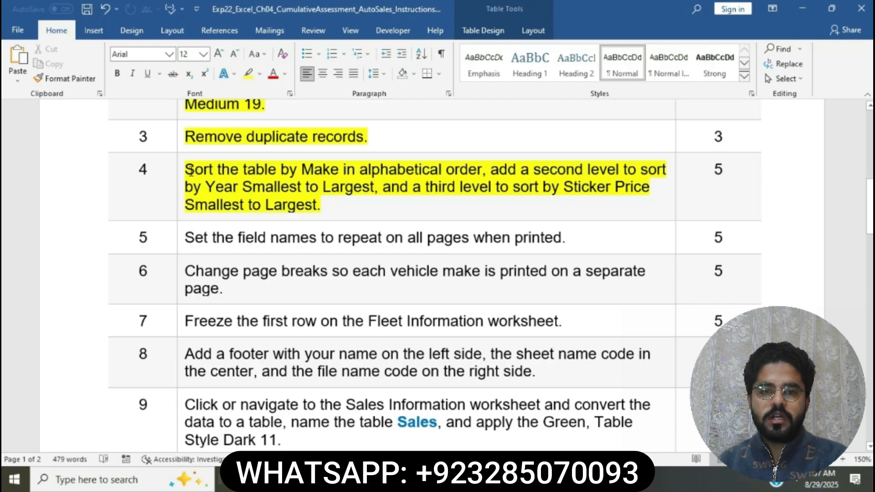
Check the first sort requirement in Word, and start a custom sort of the Inventory table in Excel by Make, cell values, A to Z.
drag(191, 170, 468, 167)
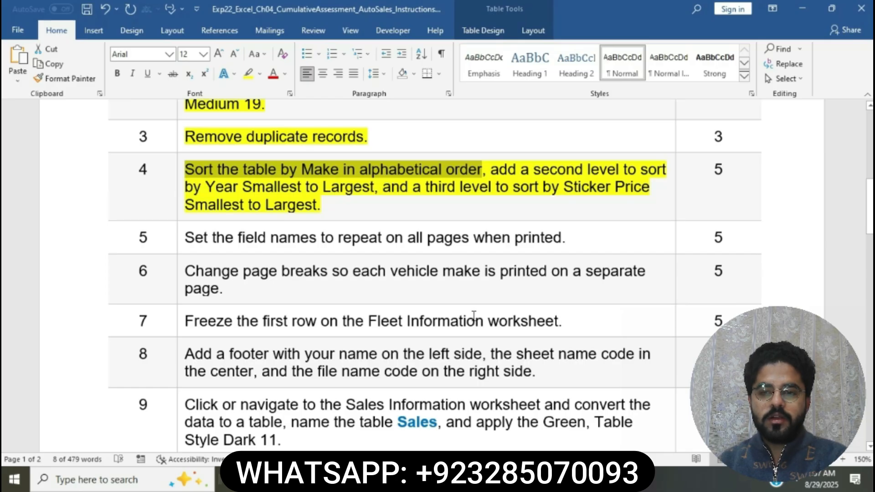
click(491, 480)
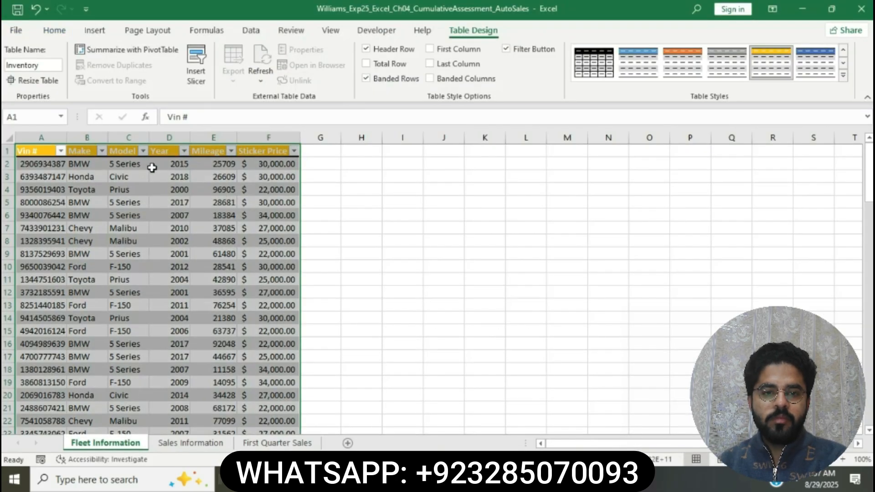
click(85, 150)
click(64, 30)
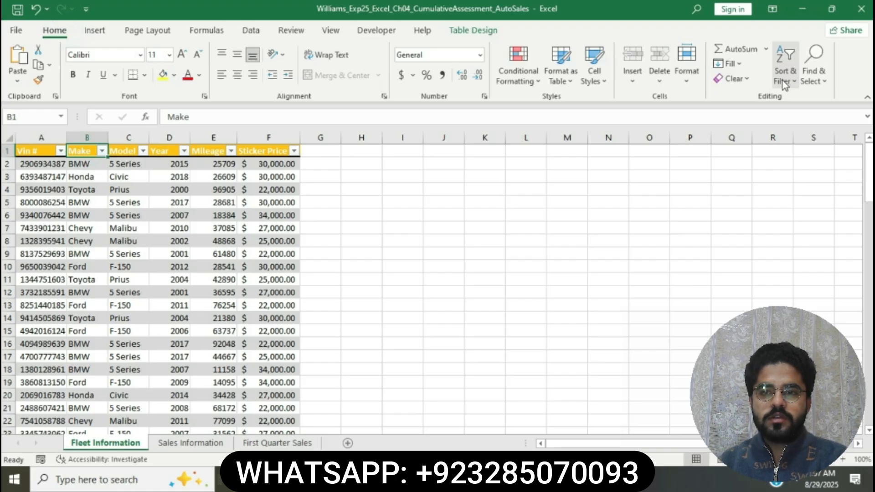
click(784, 82)
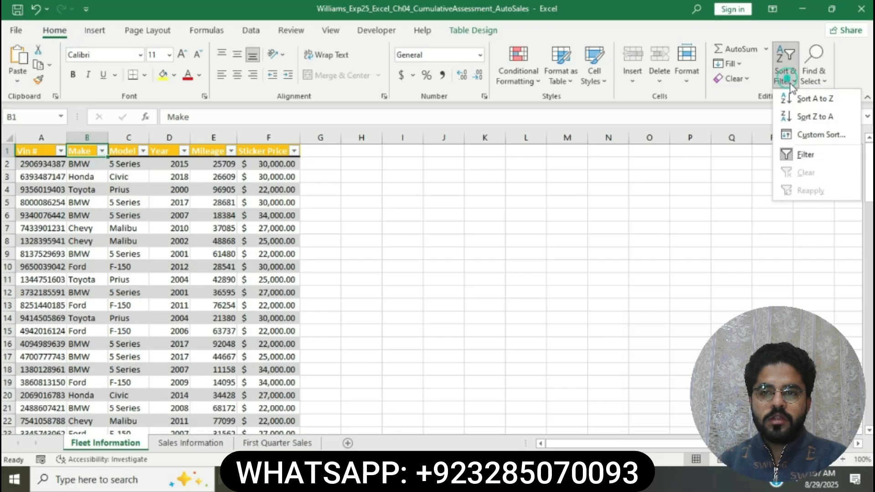
click(814, 139)
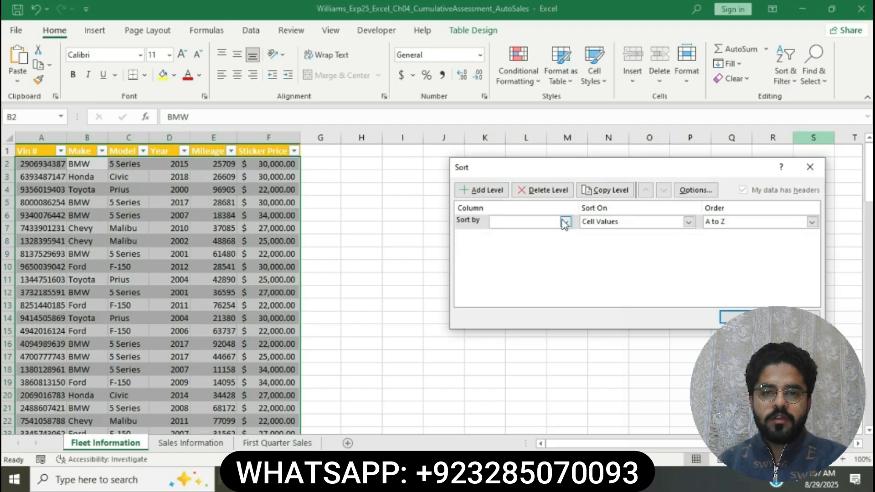
click(565, 221)
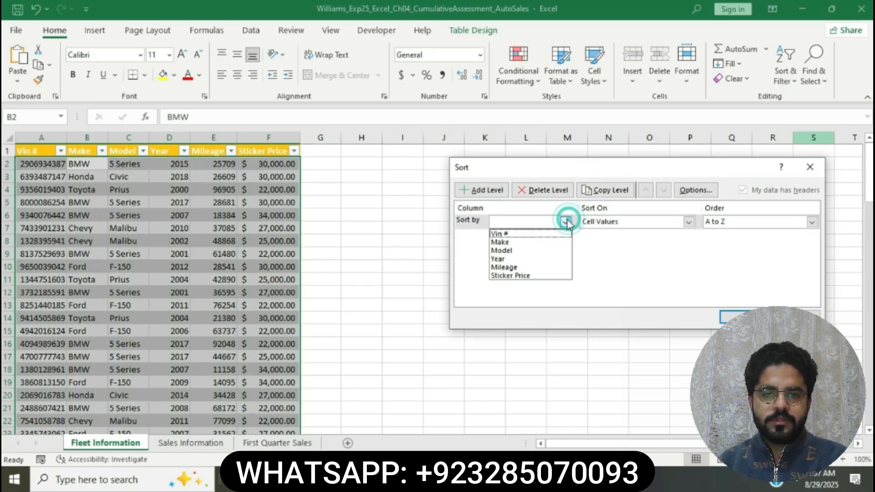
click(531, 242)
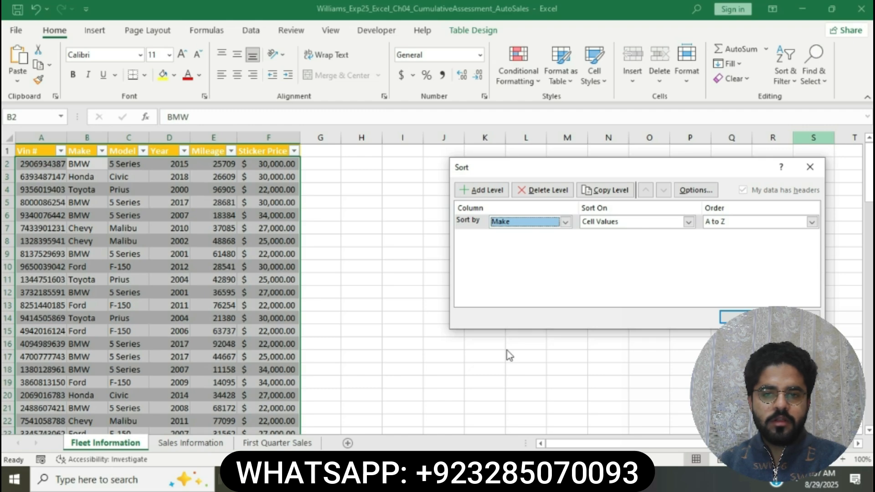
Check the second sort requirement in Word, and add Year, cell values, Smallest to Largest, as the second sort level in Excel.
key(alt+Tab)
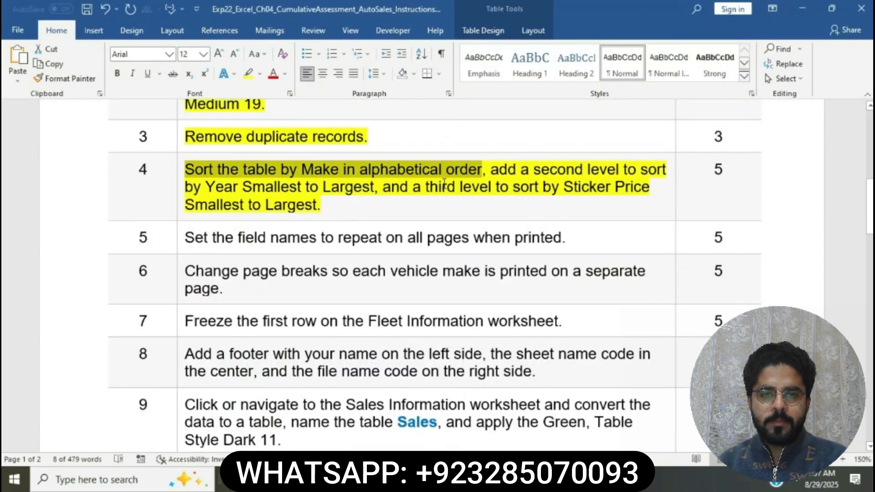
drag(492, 171, 378, 186)
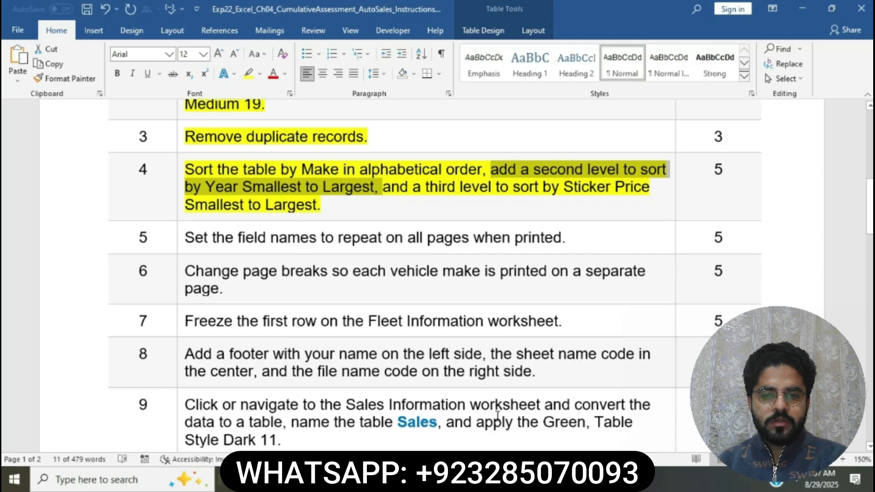
mouse_move(497, 481)
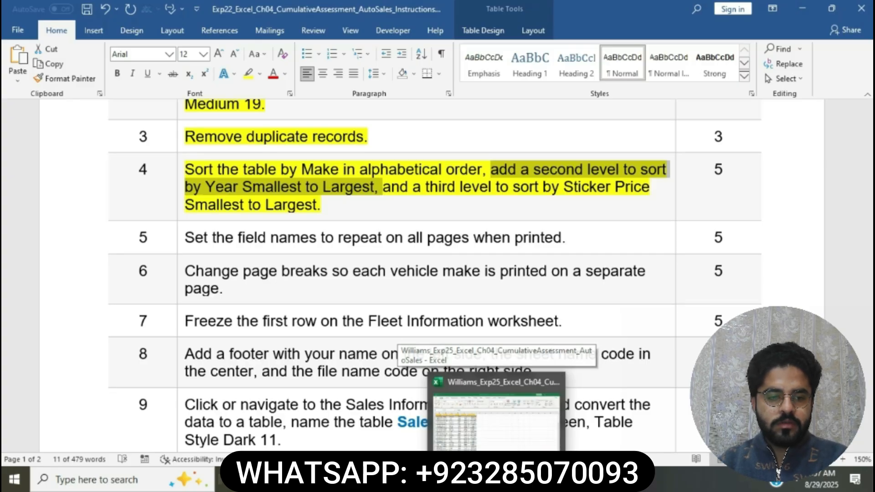
click(497, 415)
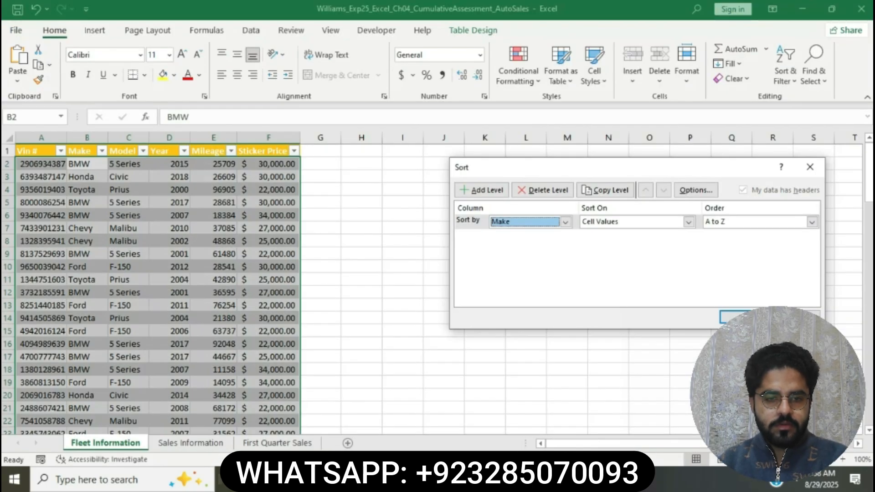
click(486, 189)
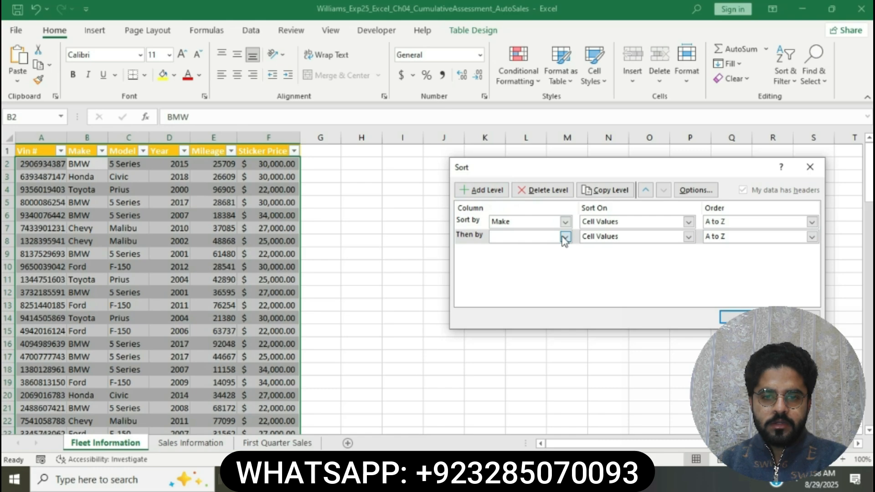
click(565, 237)
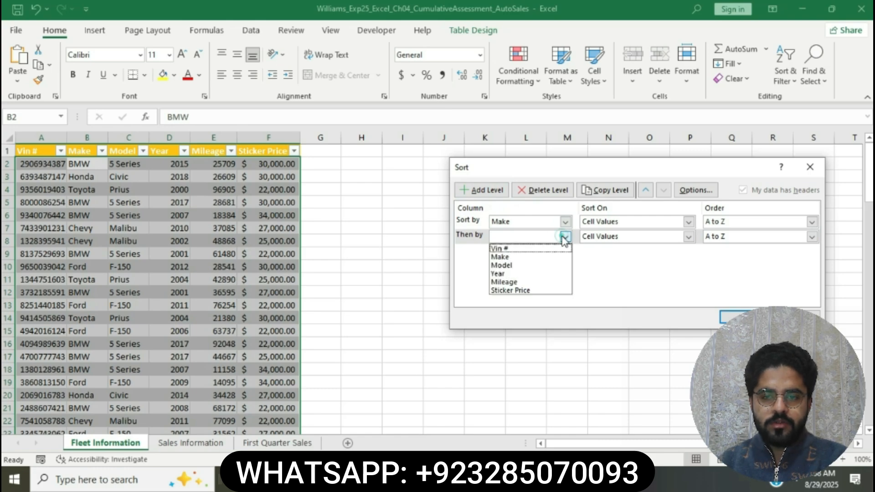
click(511, 274)
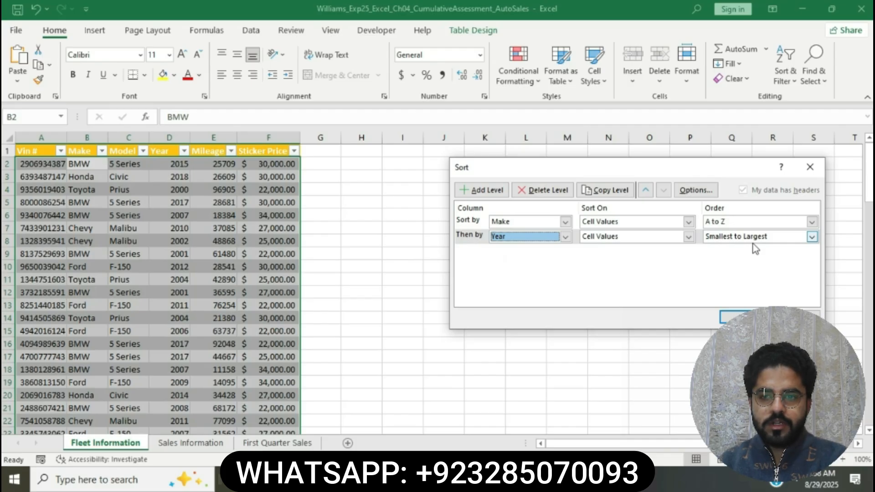
Check the third sort requirement in Word, and add Sticker Price, cell values, Smallest to Largest, as the third sort level in Excel.
mouse_move(464, 480)
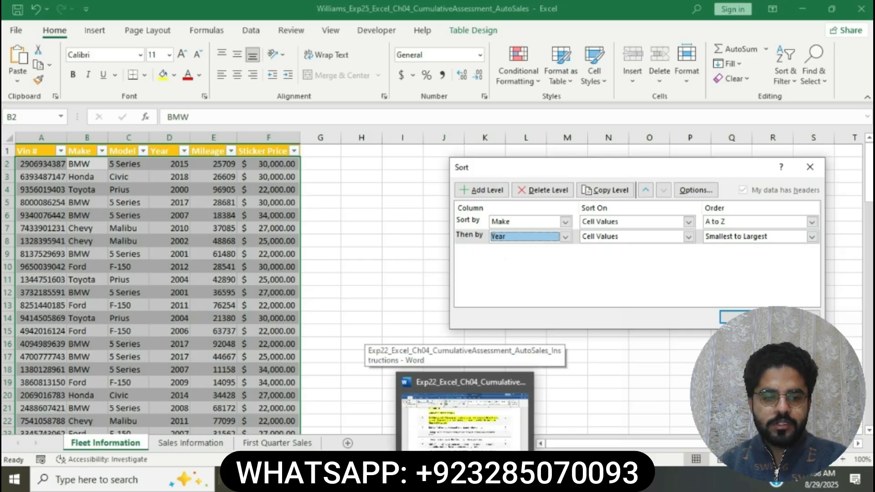
click(482, 438)
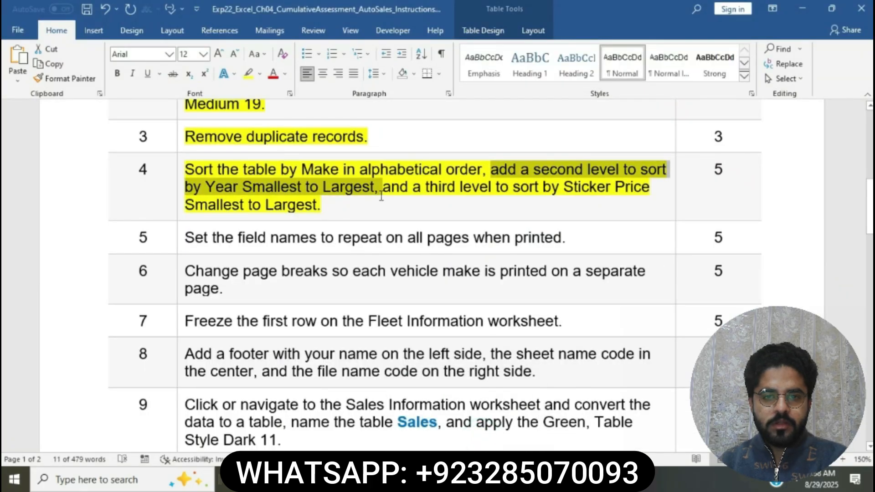
drag(386, 192, 641, 201)
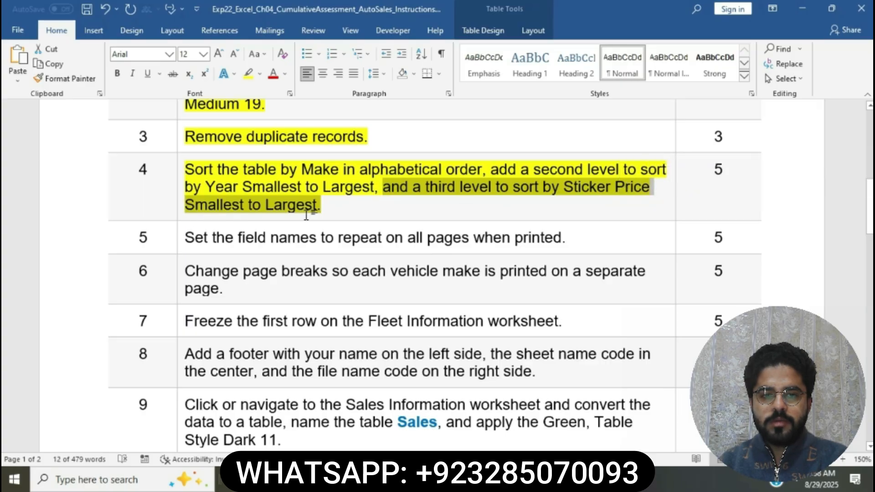
key(alt+Tab)
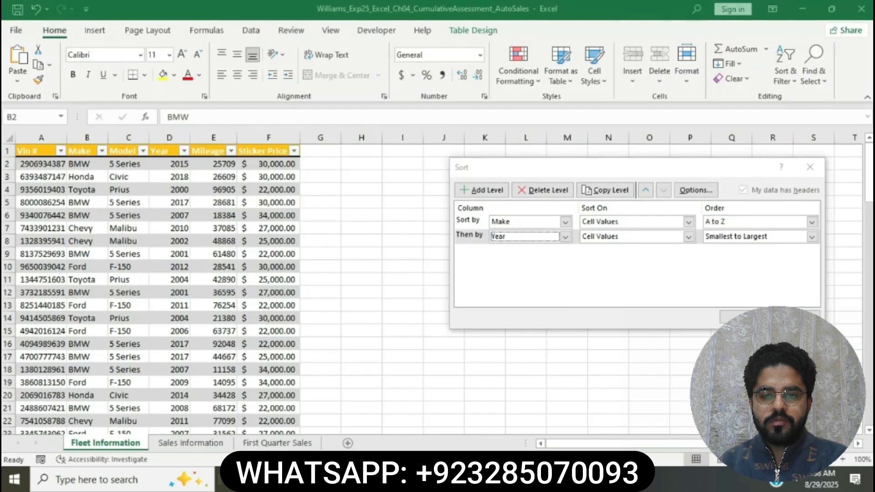
click(483, 190)
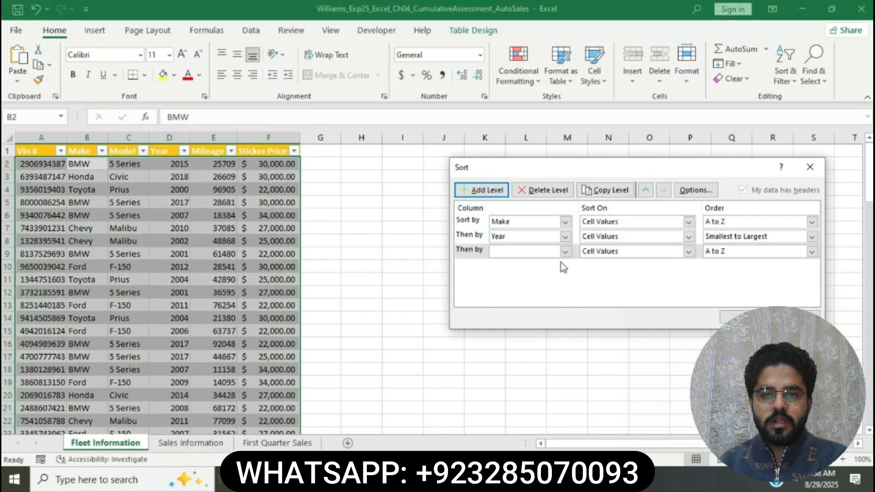
key(alt+Tab)
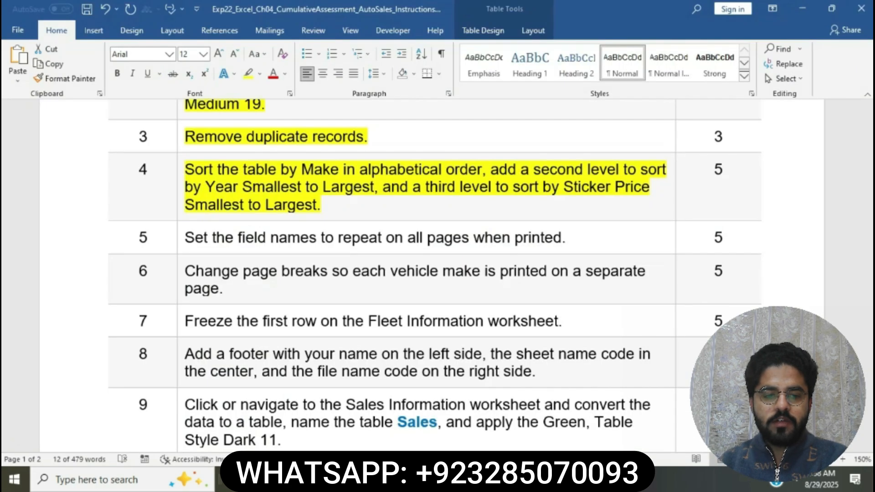
drag(383, 187, 653, 186)
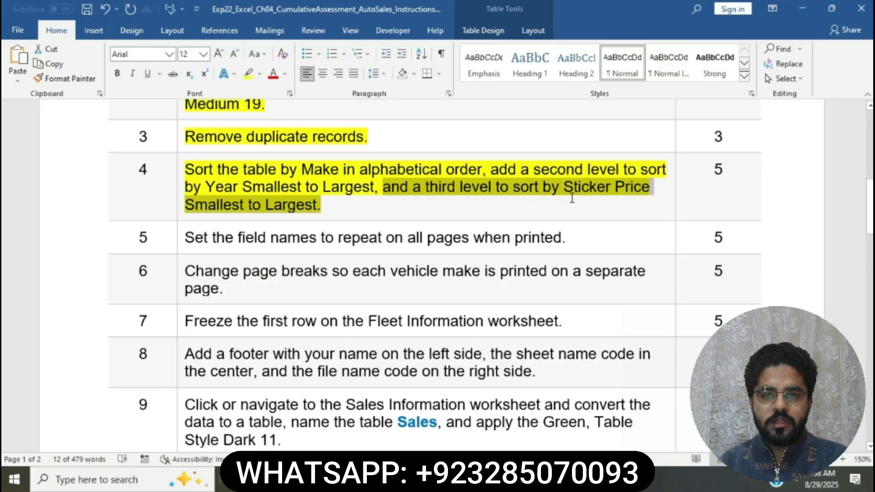
key(alt+Tab)
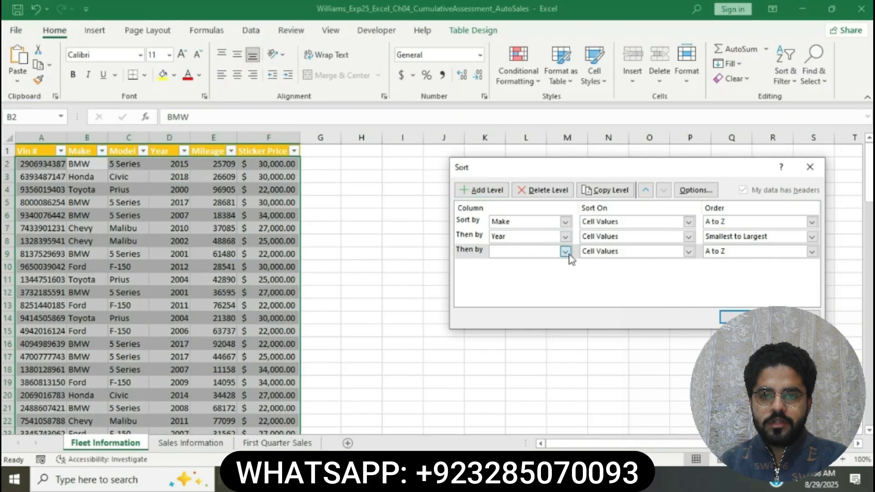
click(565, 251)
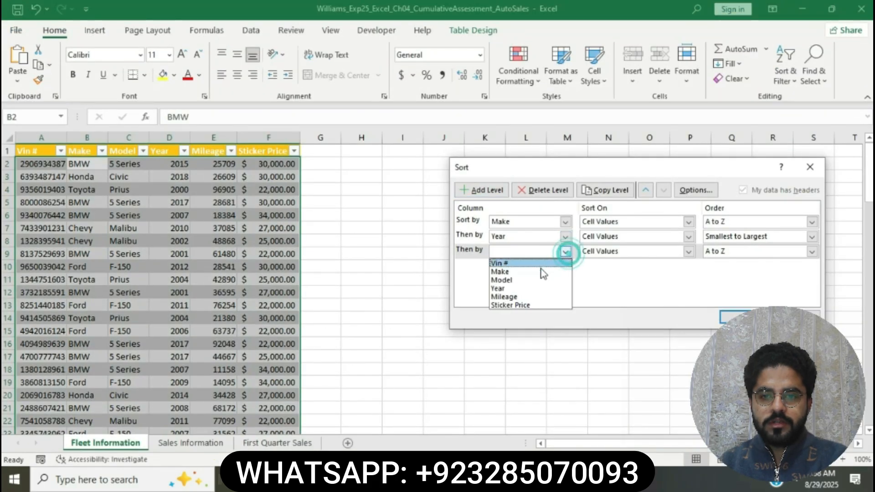
click(523, 305)
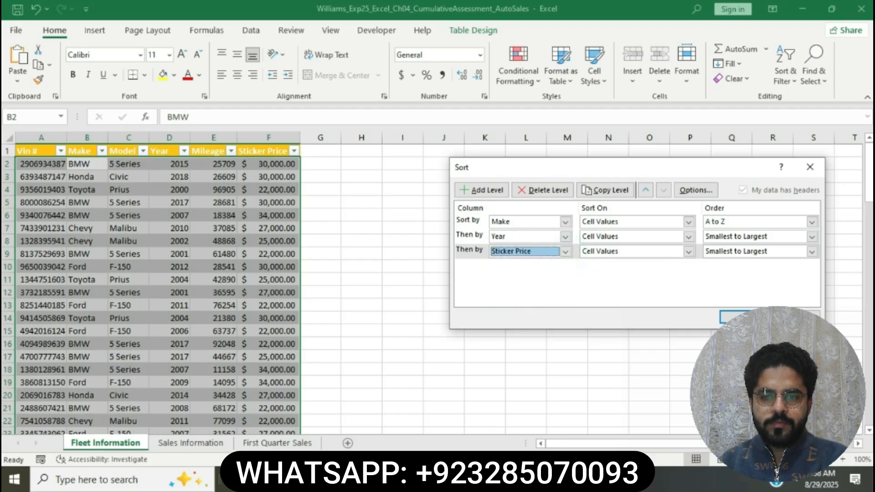
Recheck the required Sticker Price order in Word, and apply the three-level sort to the Inventory table in Excel.
key(alt+Tab)
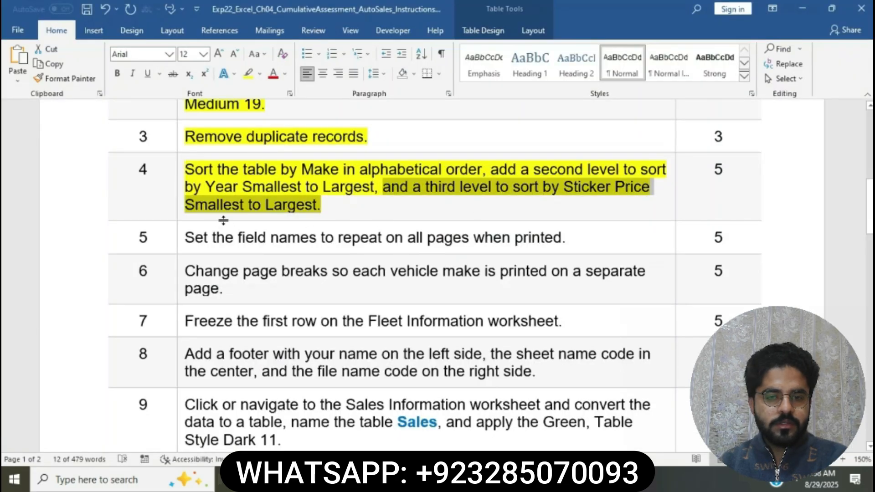
click(294, 213)
key(alt+Tab)
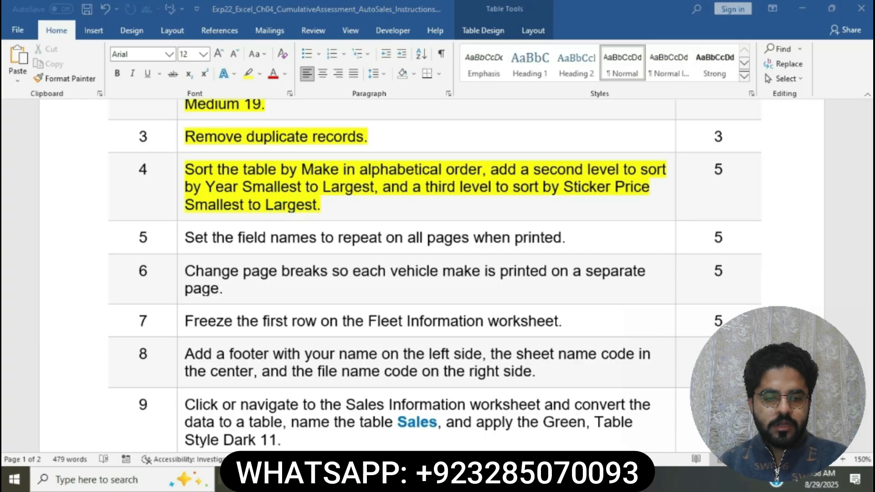
click(733, 316)
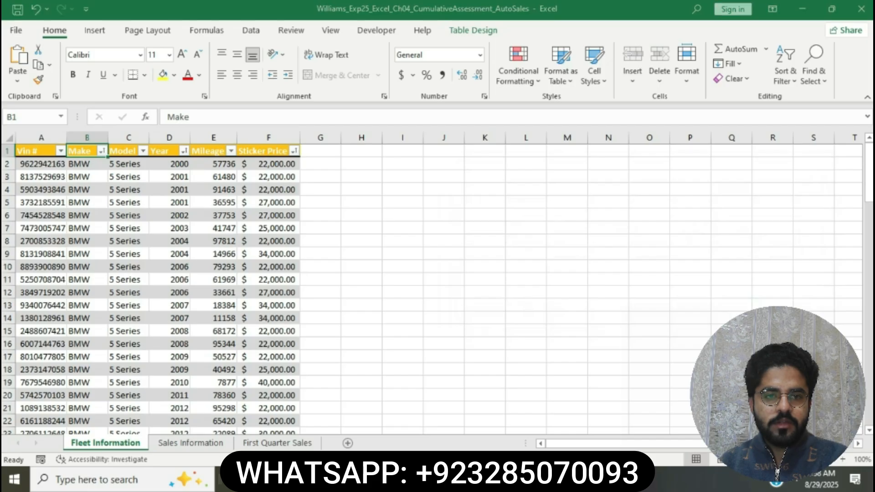
Switch to the Word instructions and highlight the step 5 instruction about repeating field names in yellow.
key(alt+Tab)
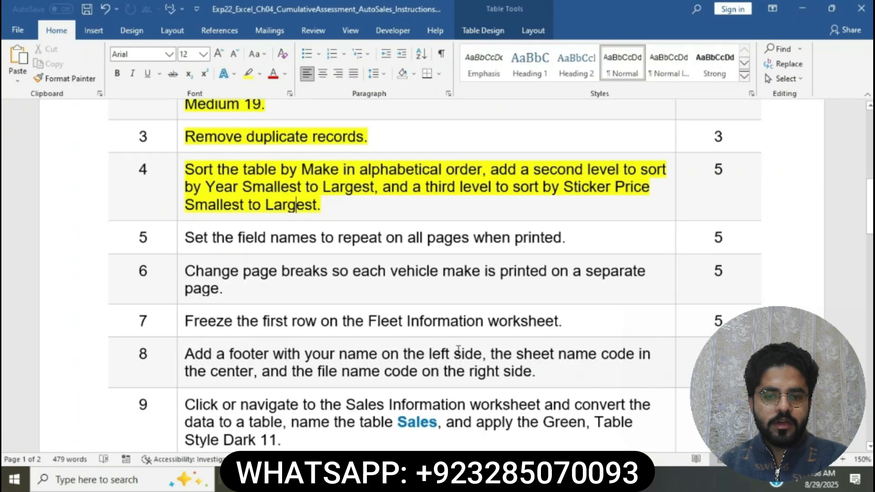
click(182, 237)
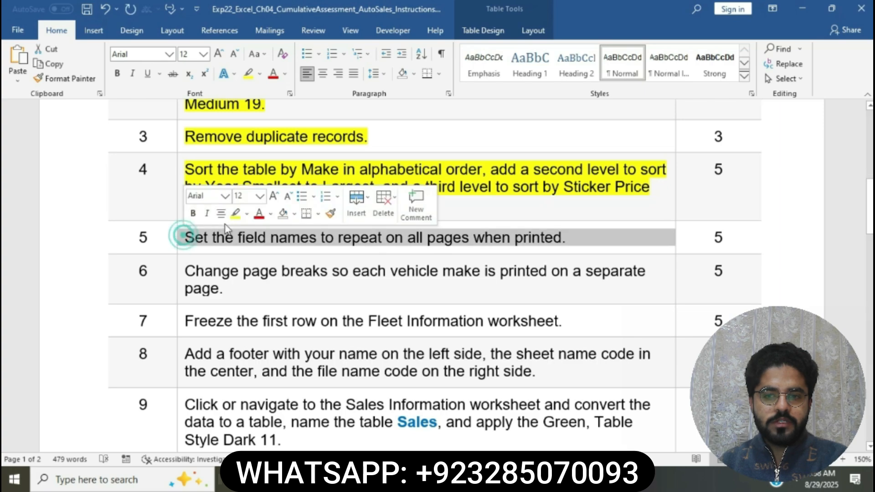
click(235, 214)
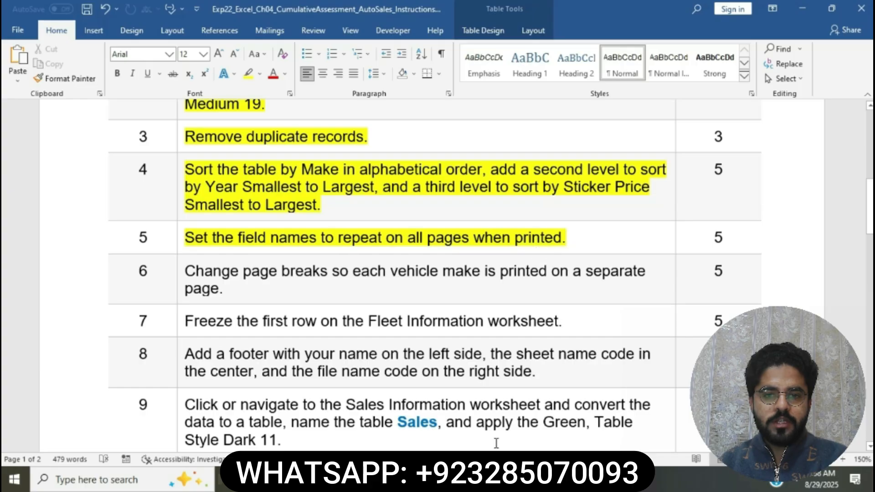
Switch to Excel and set row 1 ($1:$1) of the Fleet Information worksheet to repeat at the top of every printed page.
key(alt+Tab)
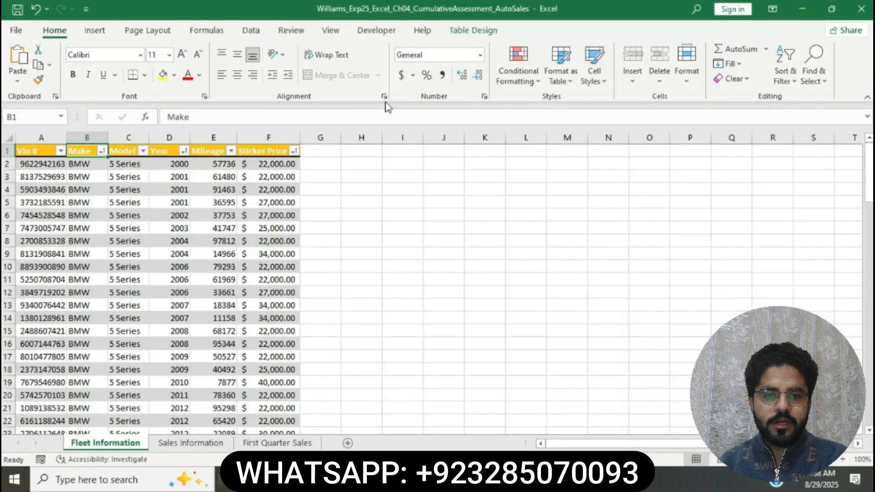
click(169, 32)
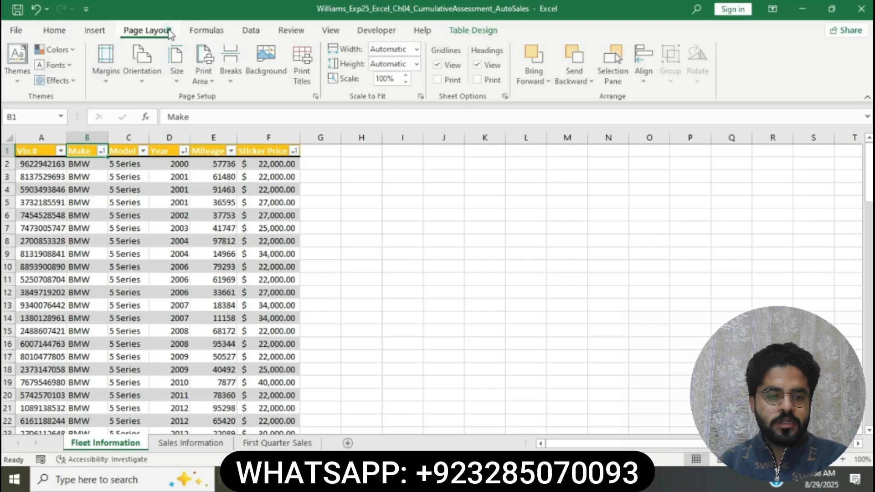
click(316, 97)
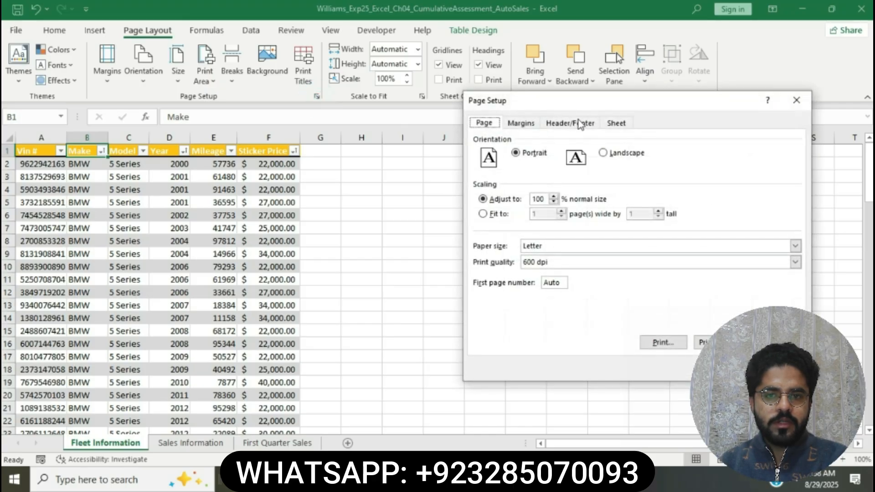
click(630, 124)
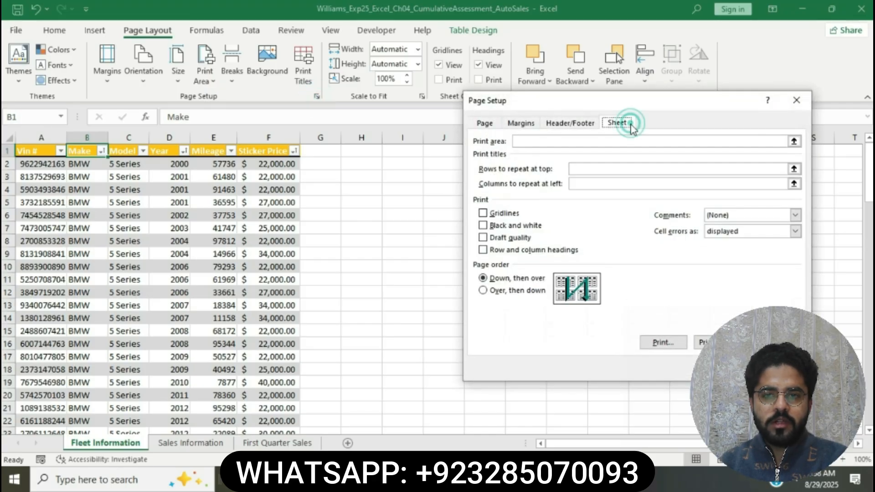
click(601, 168)
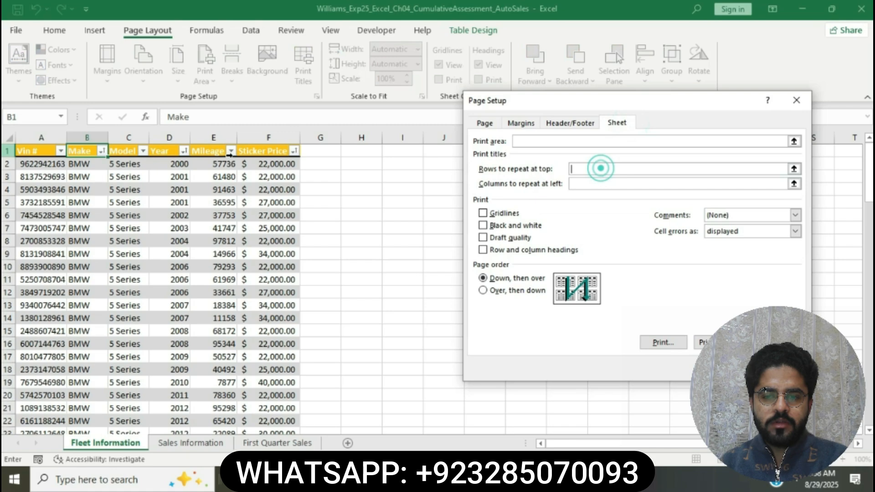
click(7, 150)
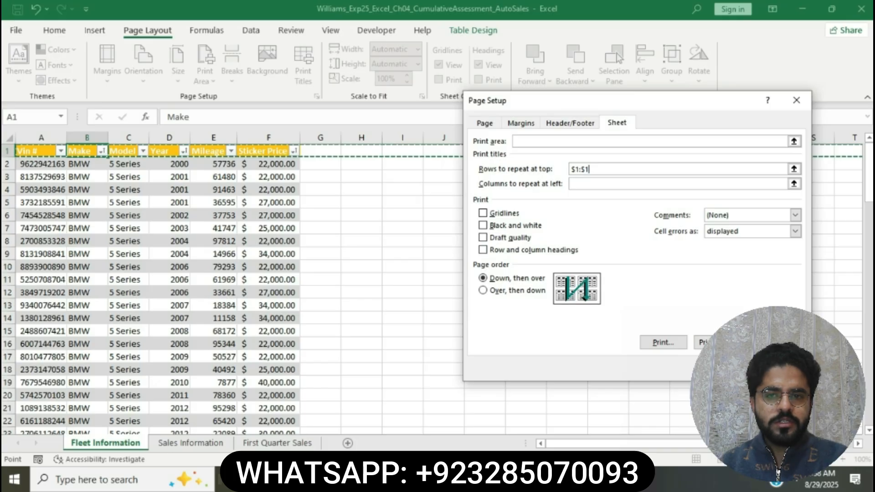
key(Return)
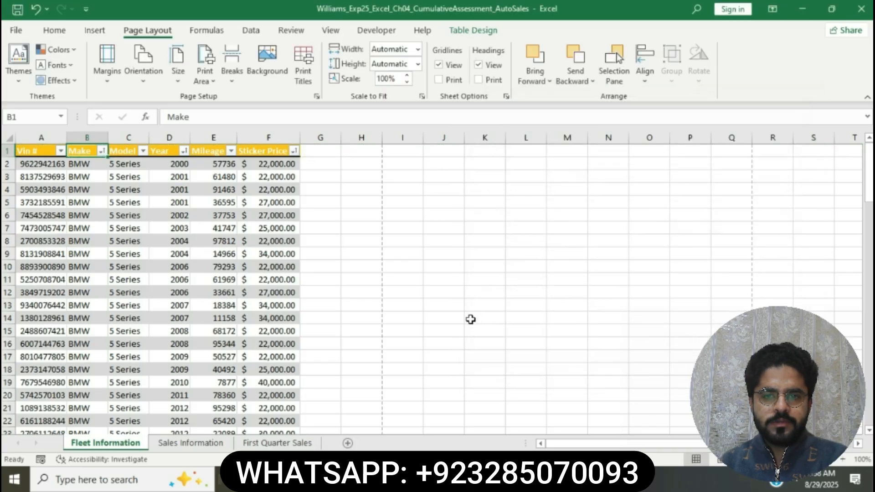
Switch to the Word instructions, highlight the step 6 instruction about page breaks per vehicle make in yellow, and return to Excel.
key(alt+Tab)
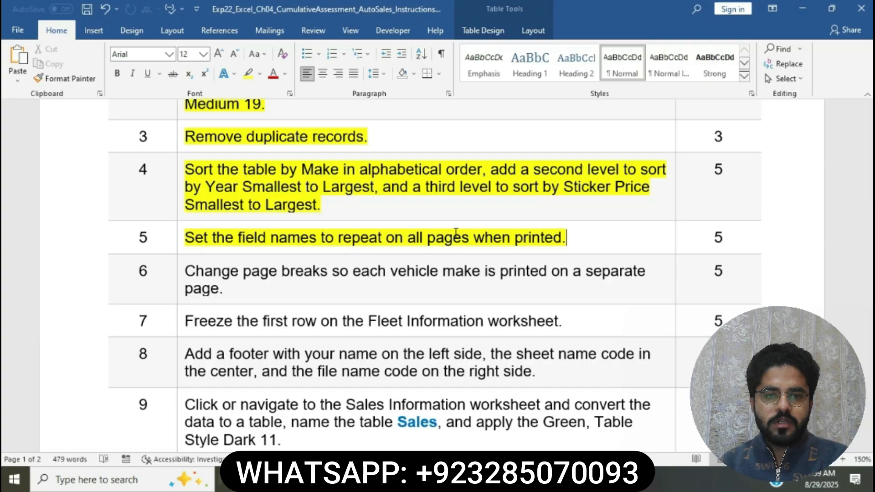
scroll(372, 255, down, 3)
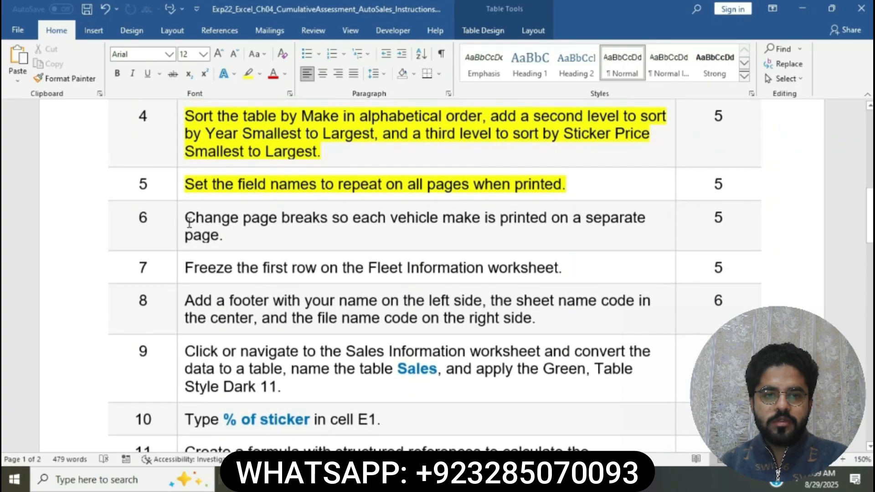
click(184, 221)
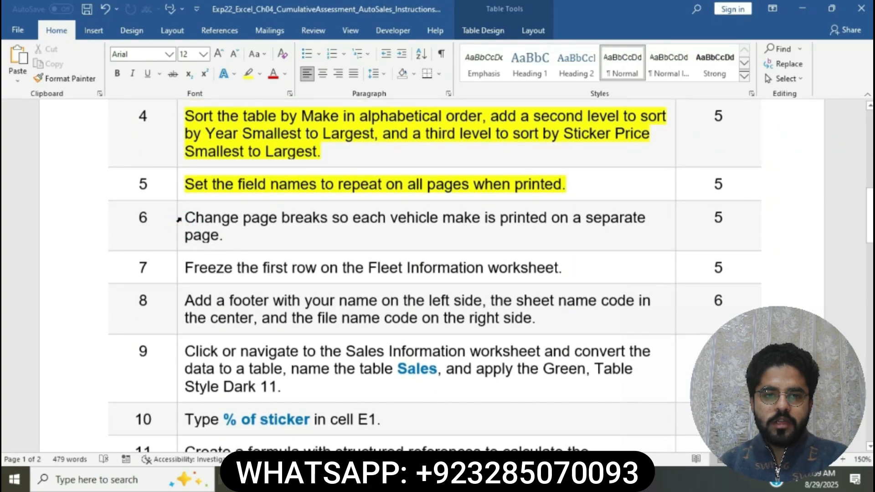
click(179, 219)
click(231, 198)
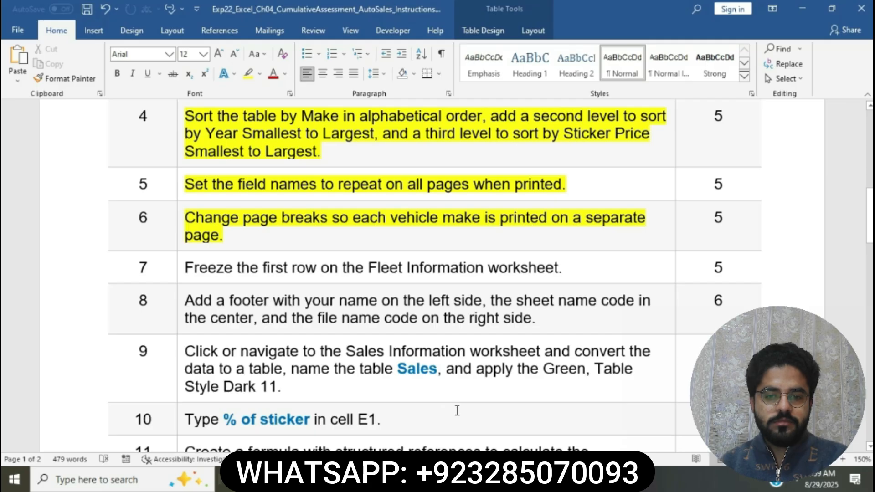
click(476, 479)
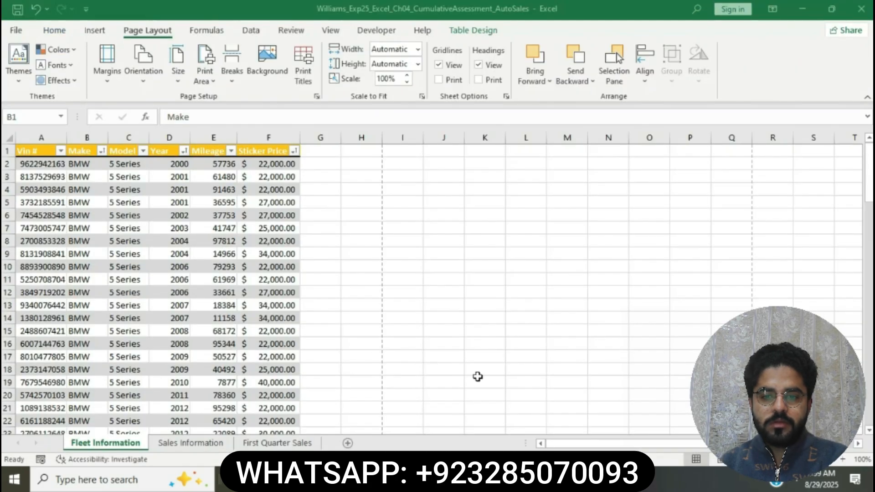
Display the Fleet Information worksheet in Page Break Preview and move the first page break between the BMW and Chevy records, below row 33.
click(341, 32)
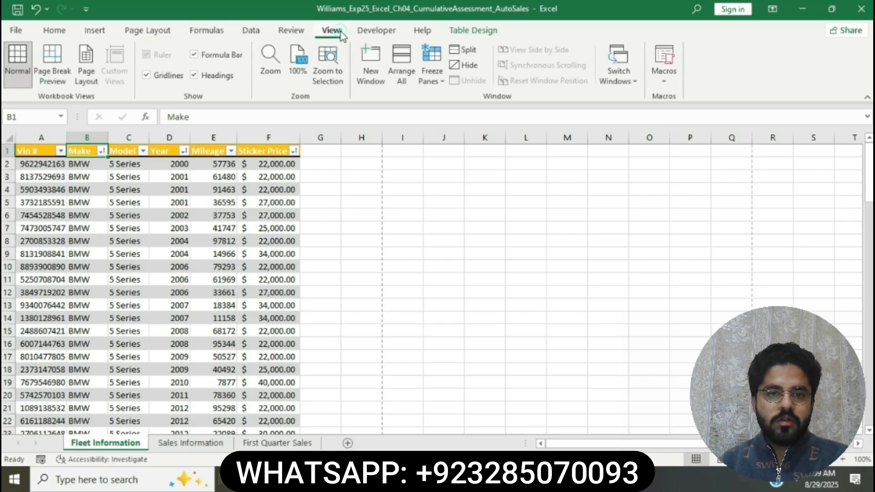
click(54, 64)
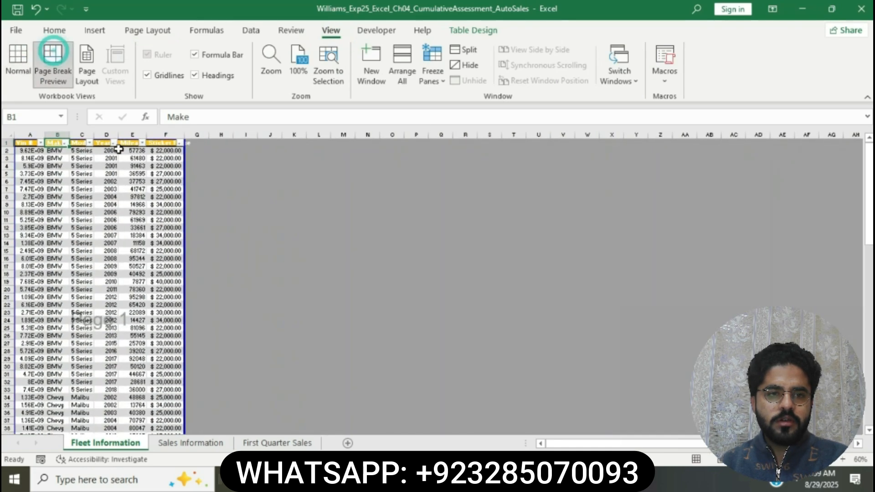
key(alt+Tab)
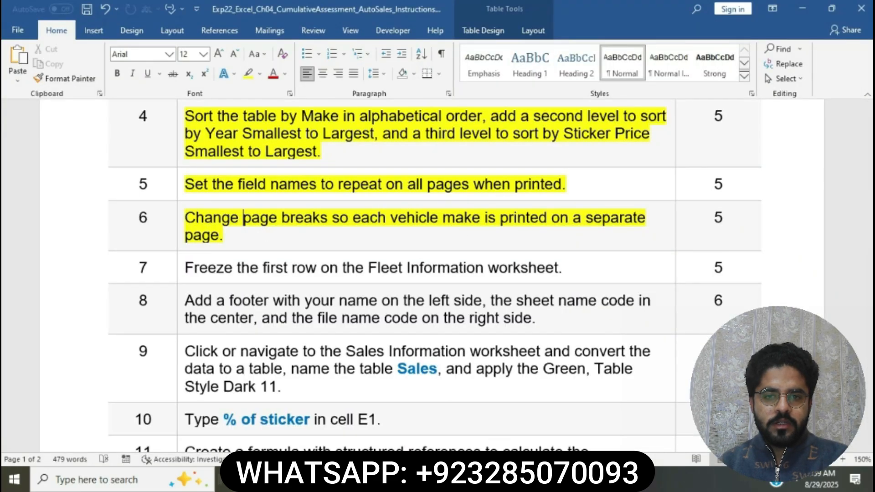
key(alt+Tab)
scroll(144, 352, down, 4)
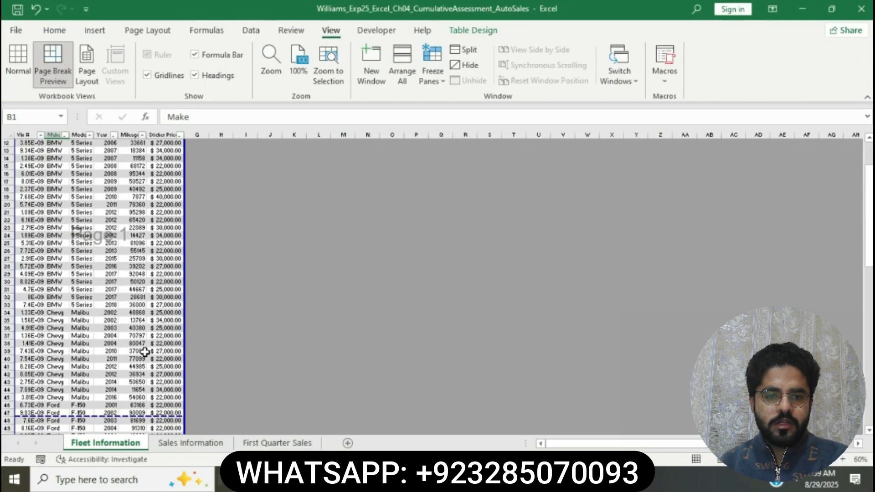
drag(112, 416, 109, 310)
scroll(109, 310, up, 4)
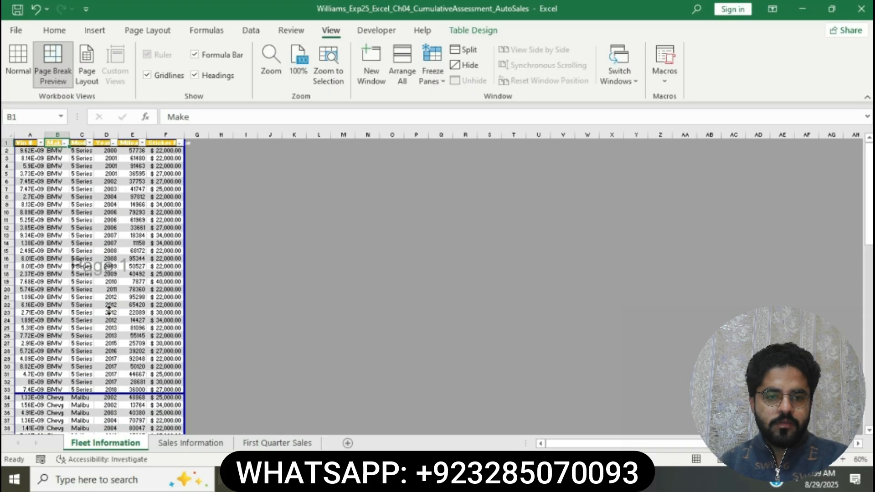
Move the next page break between the Chevy and Ford records, directly below row 45.
scroll(78, 315, down, 12)
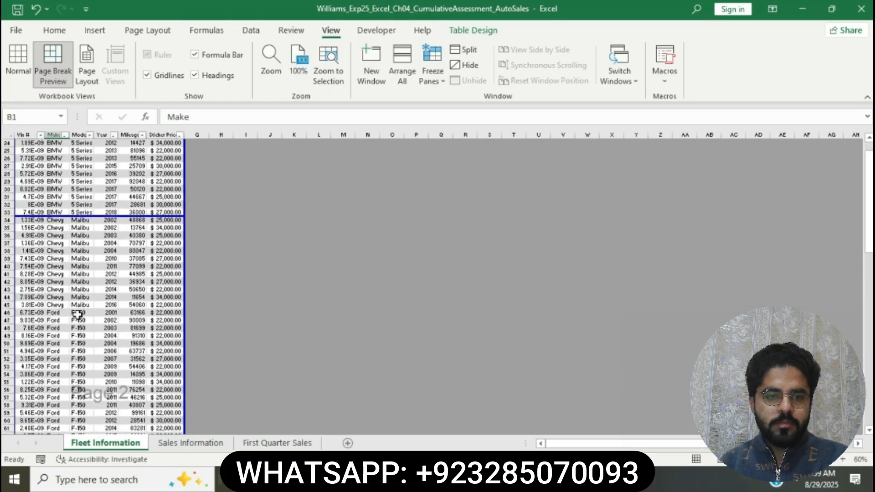
scroll(90, 409, down, 2)
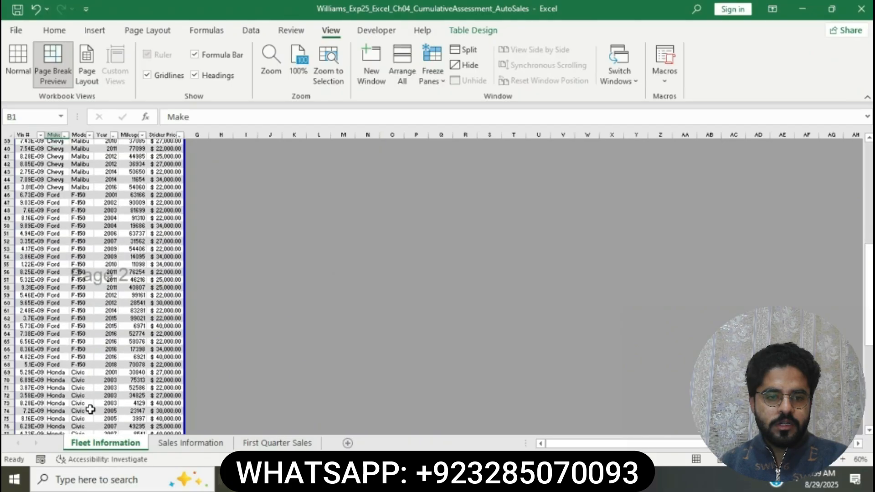
drag(90, 409, 76, 146)
scroll(80, 214, up, 15)
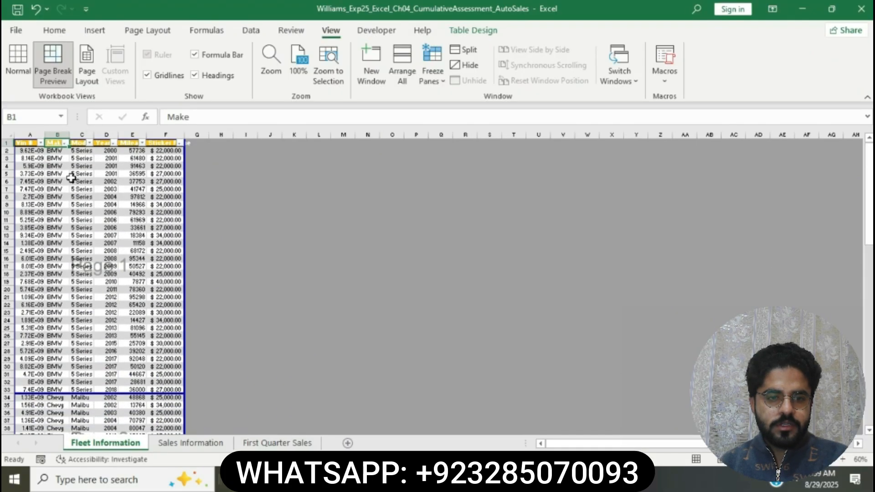
scroll(63, 372, down, 3)
scroll(63, 371, down, 12)
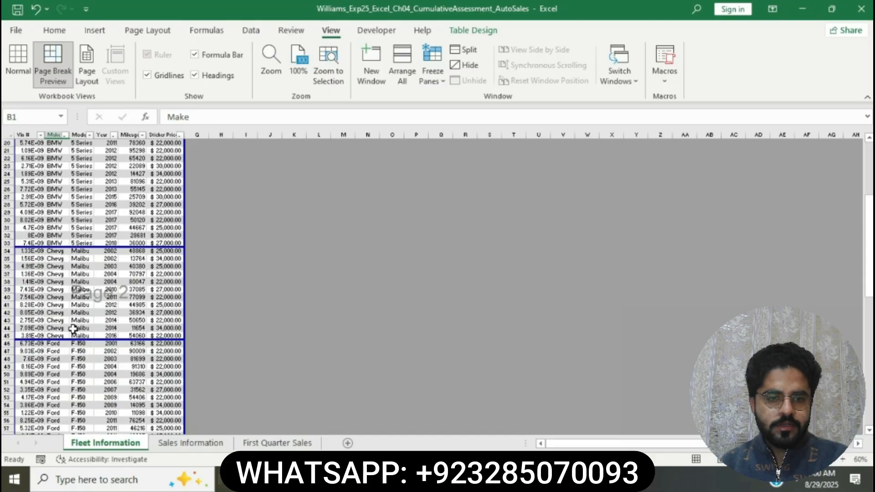
Move the following page break between the Ford and Honda records, directly below row 68.
scroll(72, 326, down, 4)
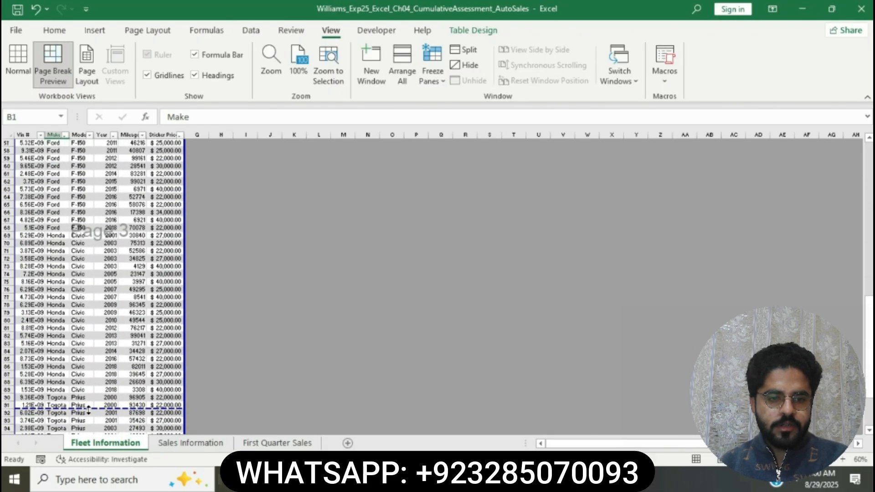
drag(89, 410, 93, 231)
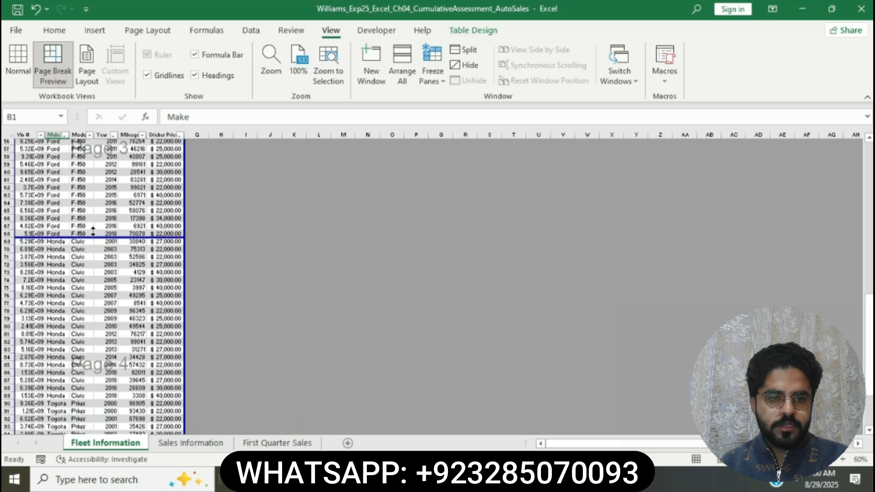
scroll(93, 231, up, 15)
Insert a page break above row 90, where the Toyota records begin after the Honda records.
scroll(64, 322, down, 4)
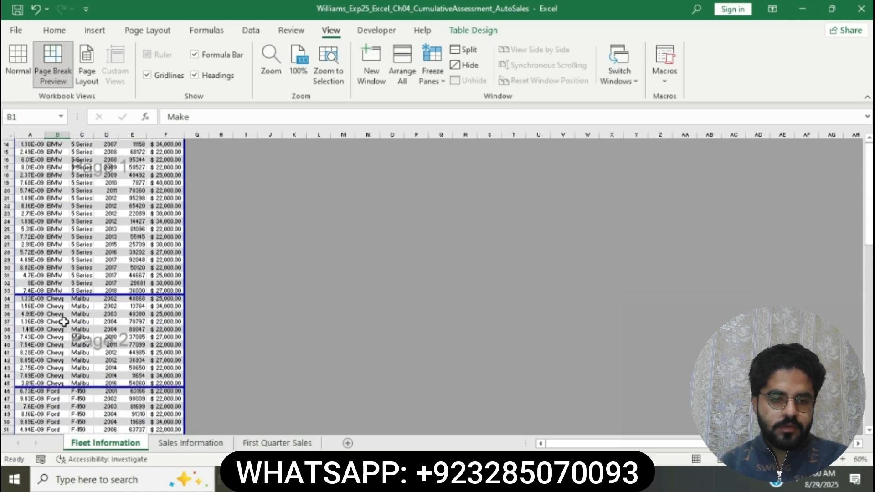
scroll(64, 322, down, 6)
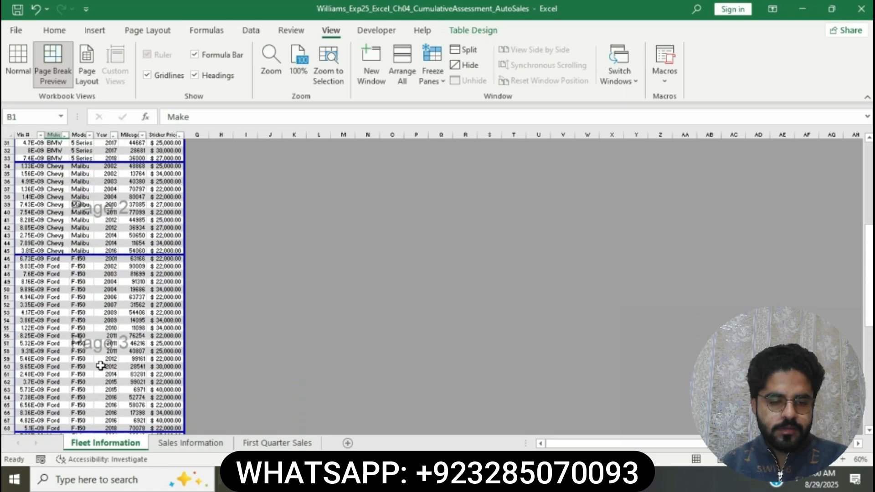
scroll(100, 366, down, 10)
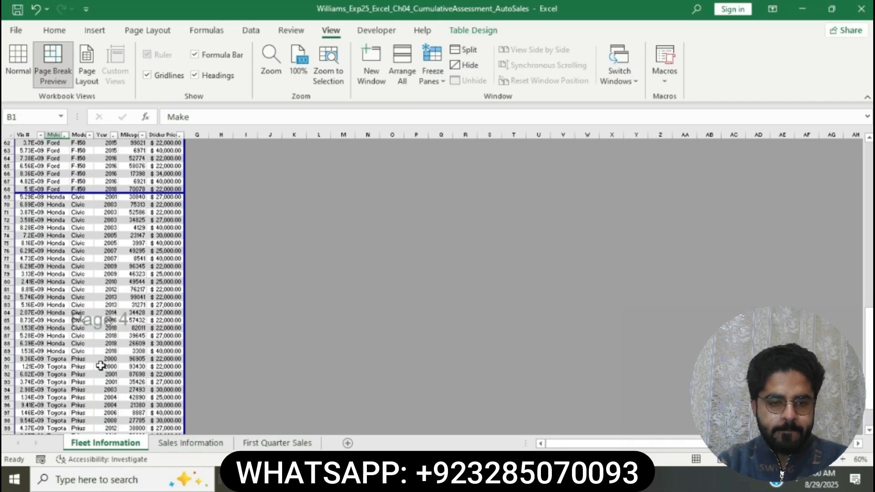
scroll(101, 366, down, 2)
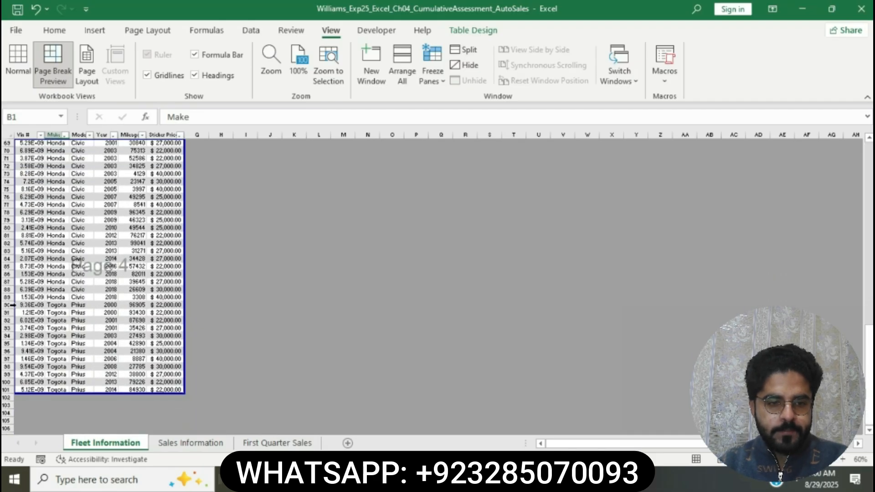
click(11, 304)
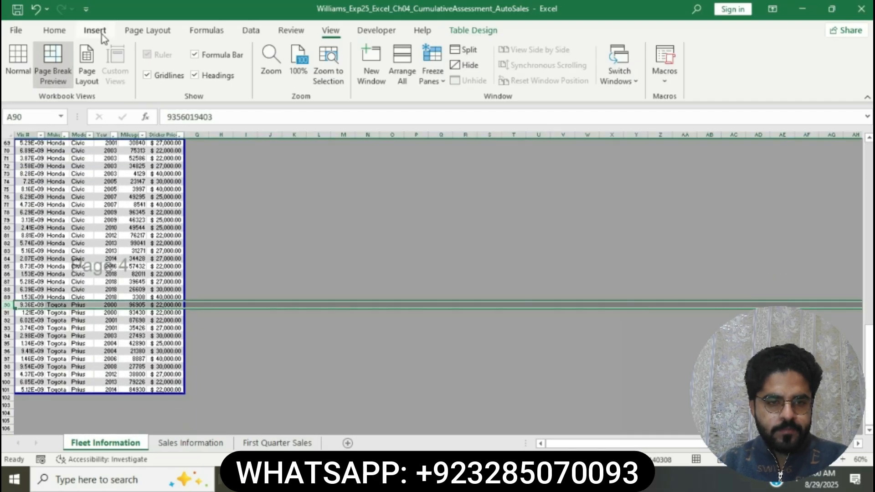
click(102, 35)
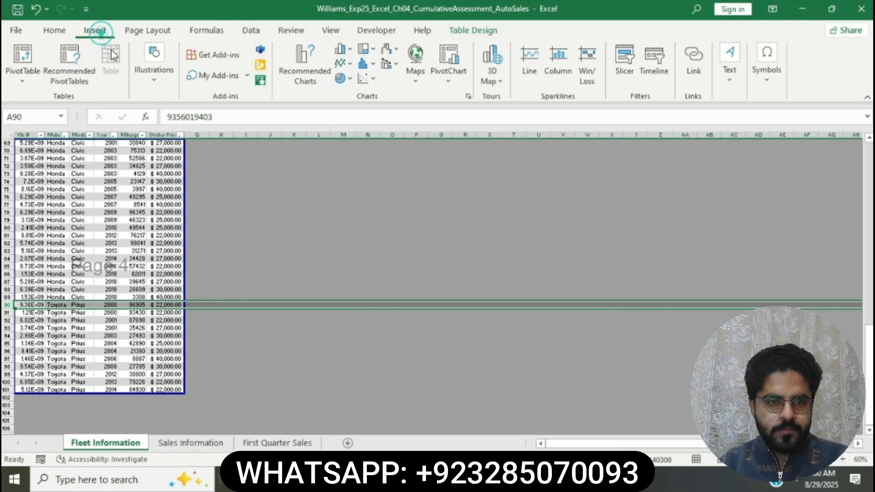
click(132, 32)
click(231, 80)
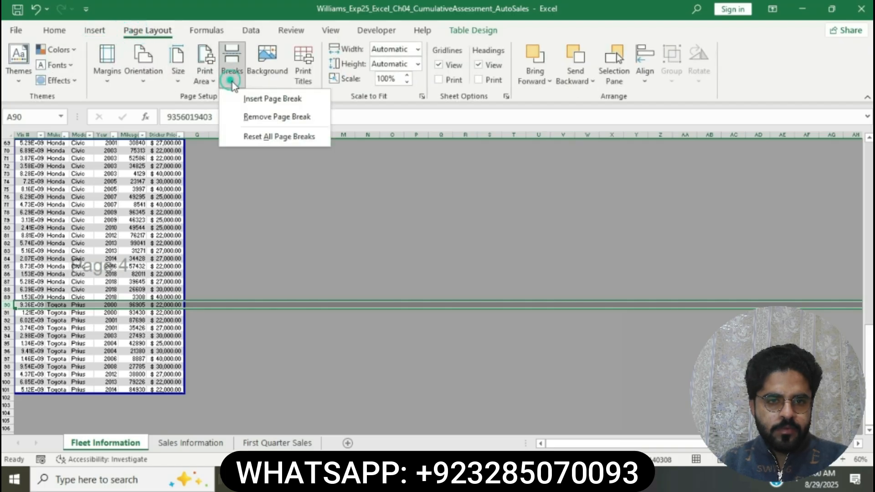
click(257, 98)
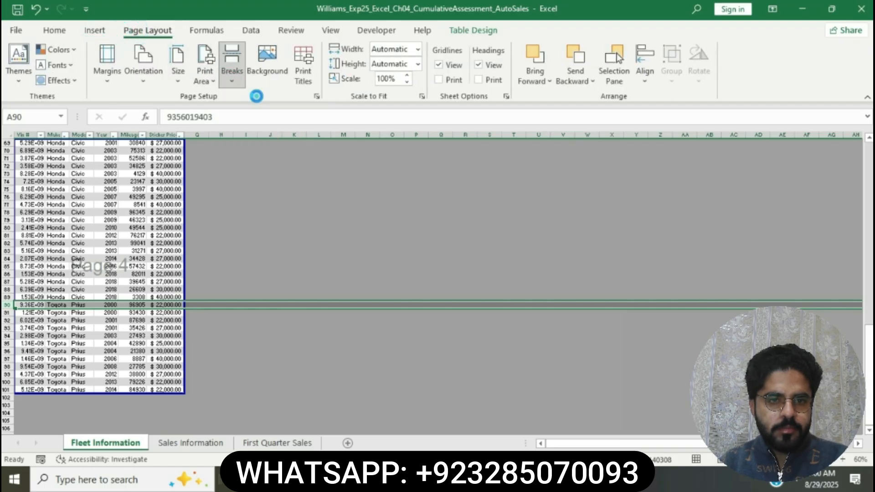
click(170, 211)
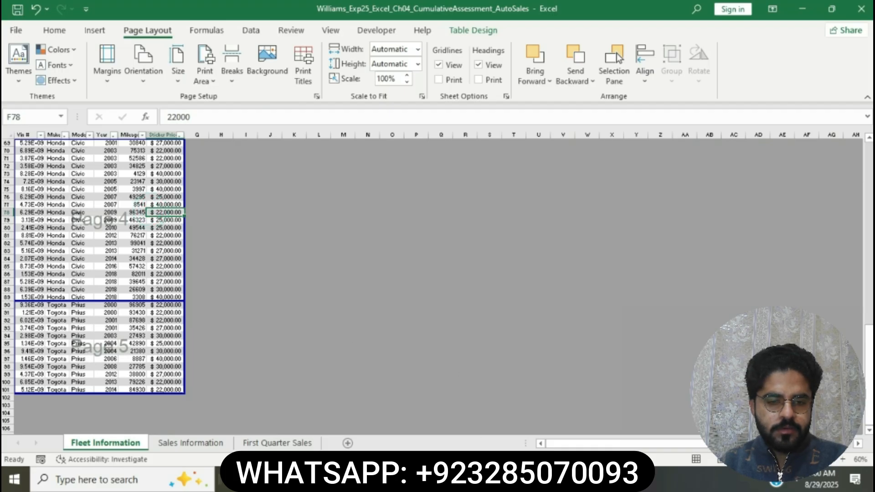
Switch to the Word instructions, highlight the step 7 instruction about freezing the first row in yellow, and return to Excel.
click(515, 480)
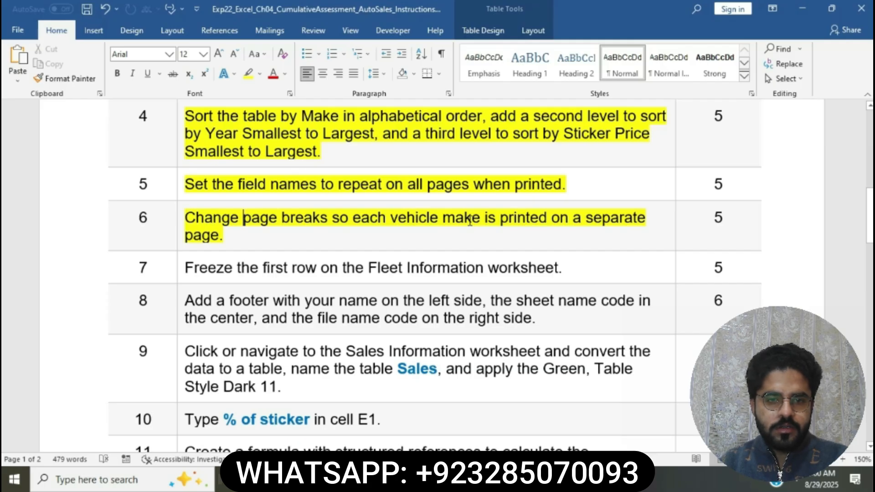
scroll(470, 220, down, 2)
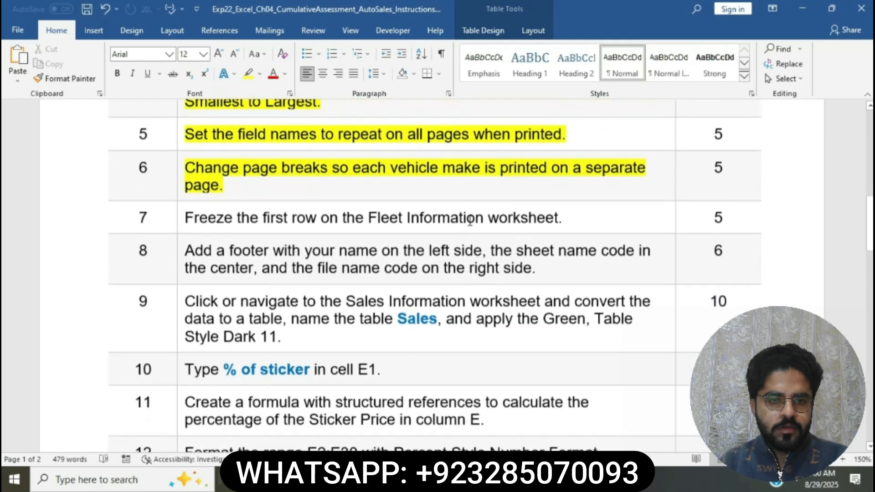
click(181, 213)
click(234, 192)
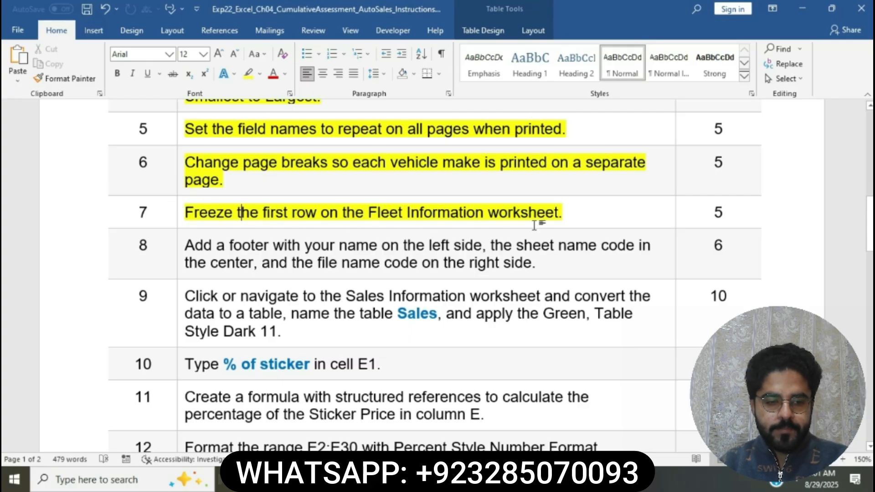
key(alt+Tab)
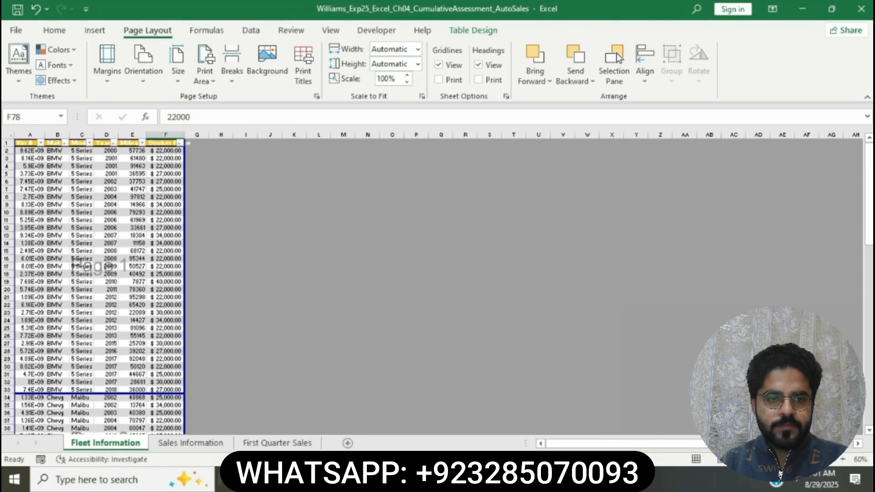
Try to freeze the header row of the Fleet Information worksheet by applying Freeze Panes with row 1 selected.
click(6, 144)
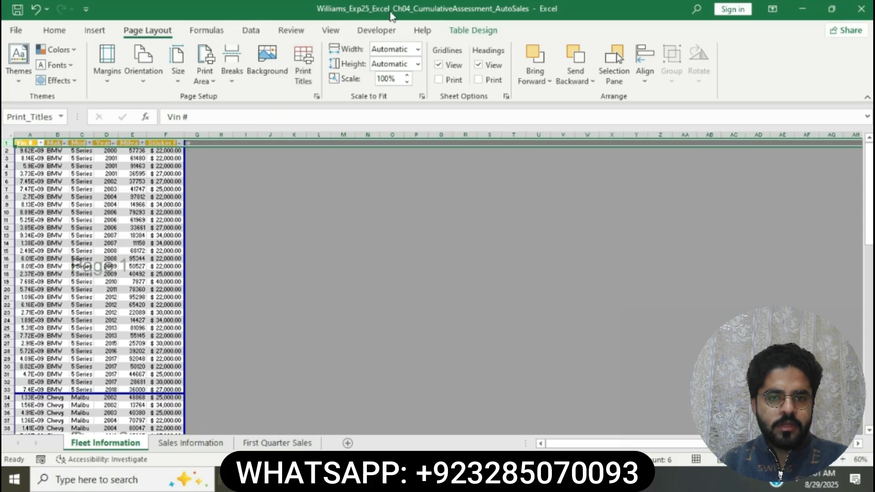
click(331, 29)
click(436, 83)
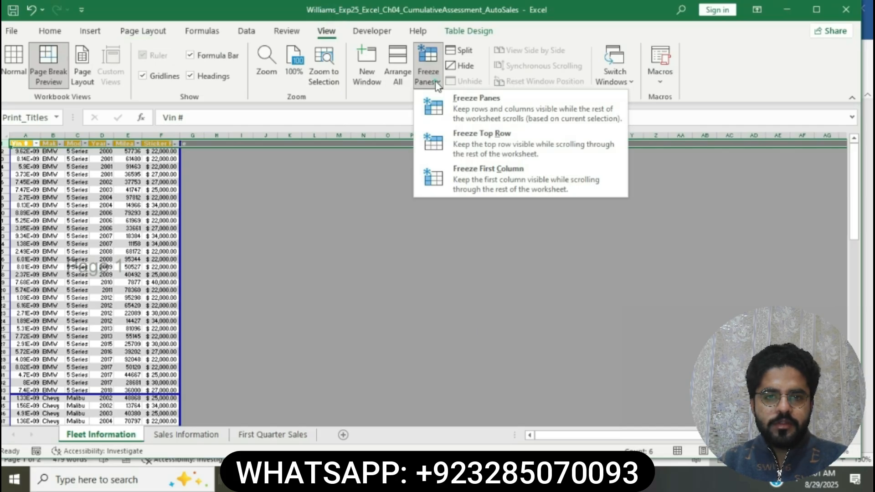
click(462, 104)
click(344, 228)
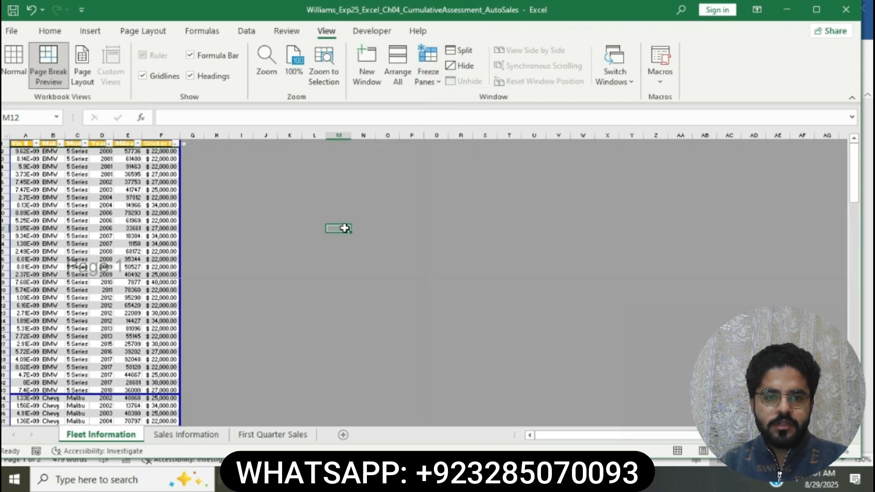
Check how the frozen area scrolls, and unfreeze the panes on the Fleet Information worksheet.
scroll(92, 351, down, 5)
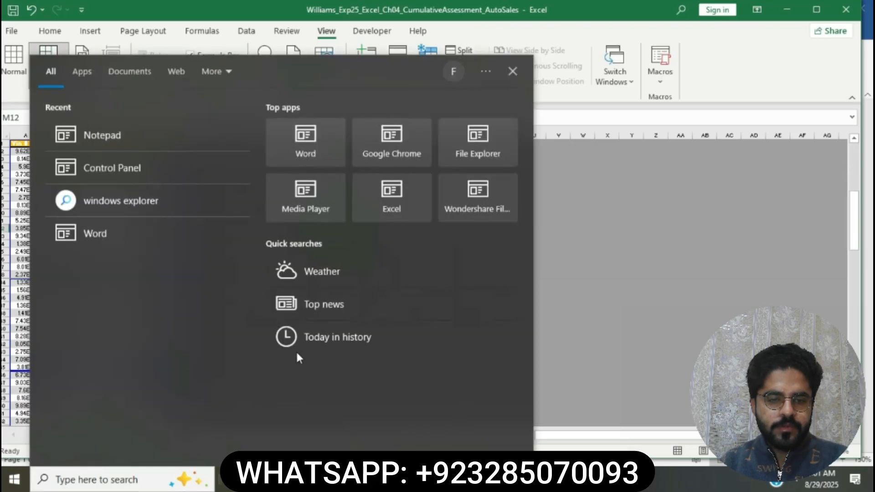
click(705, 337)
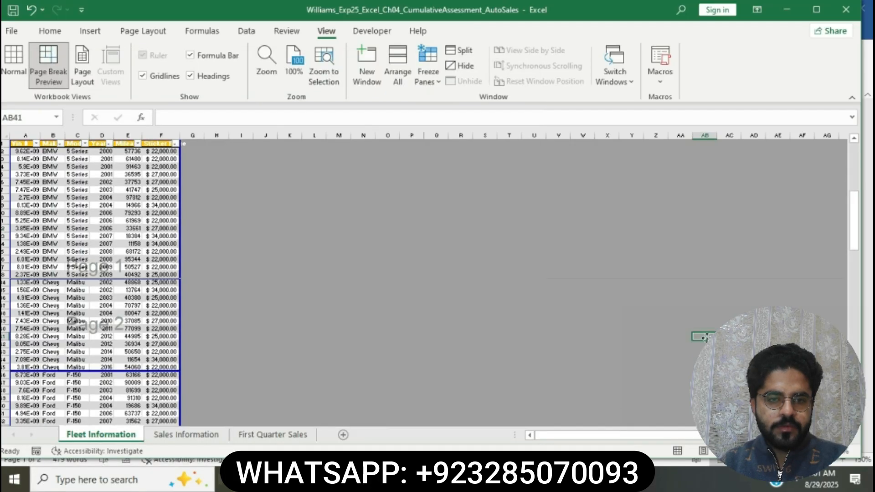
scroll(439, 297, up, 5)
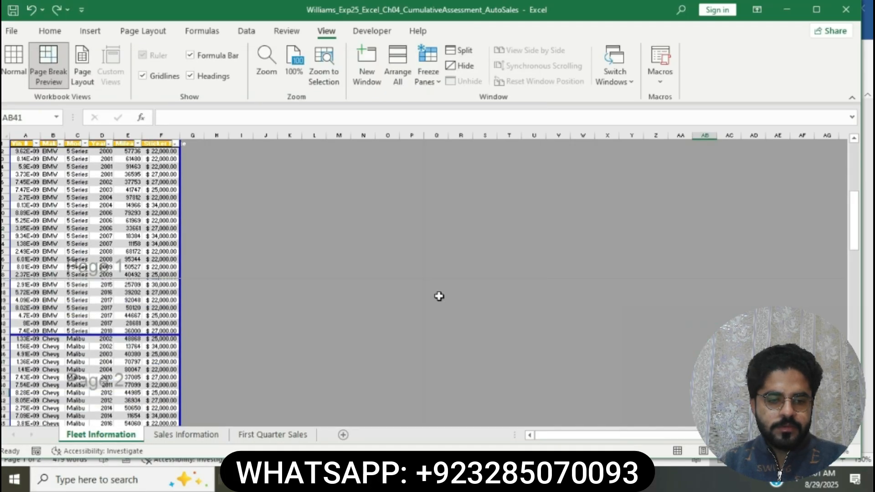
scroll(439, 296, down, 4)
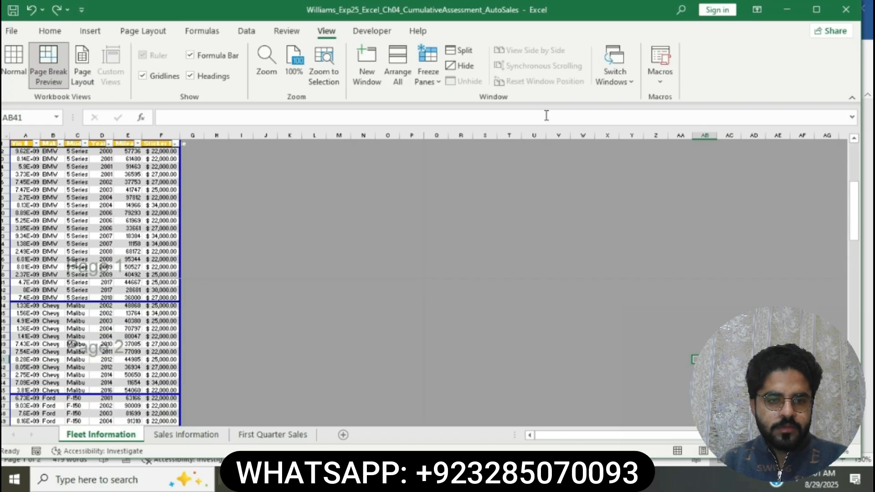
click(431, 75)
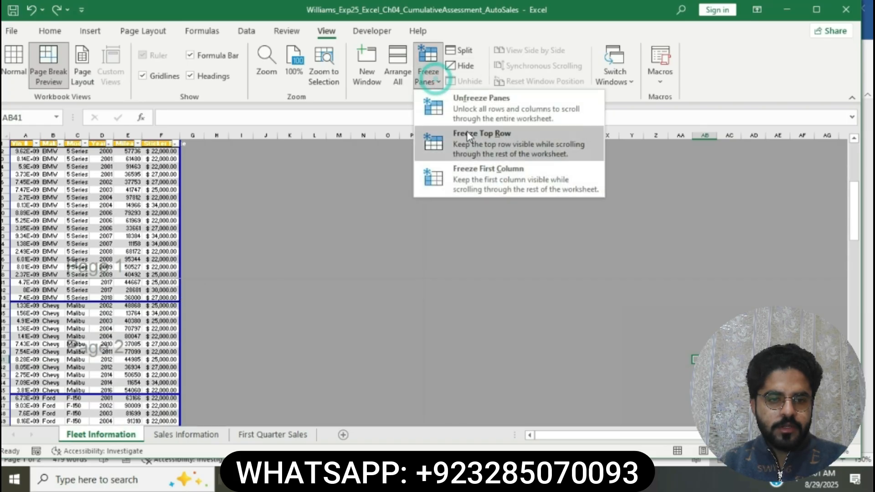
click(475, 109)
Insert a page break above row 90 on the Fleet Information worksheet so the Toyota records start on a separate page.
scroll(98, 292, down, 13)
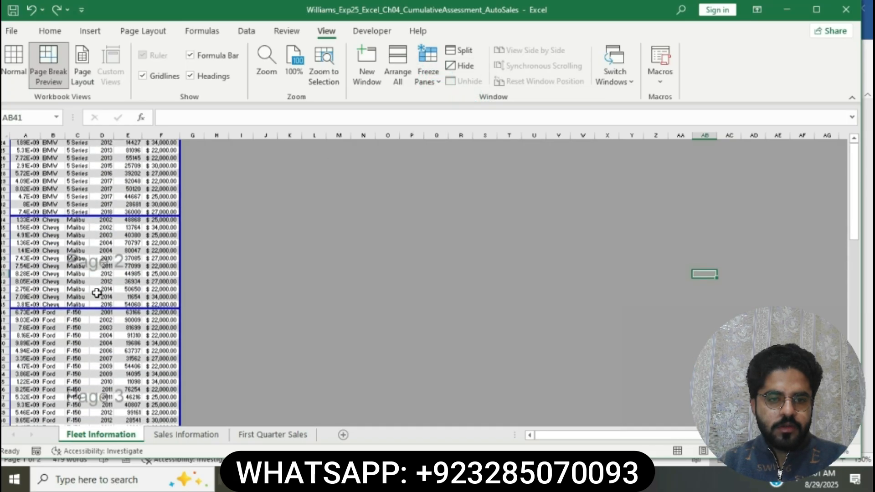
scroll(97, 292, down, 9)
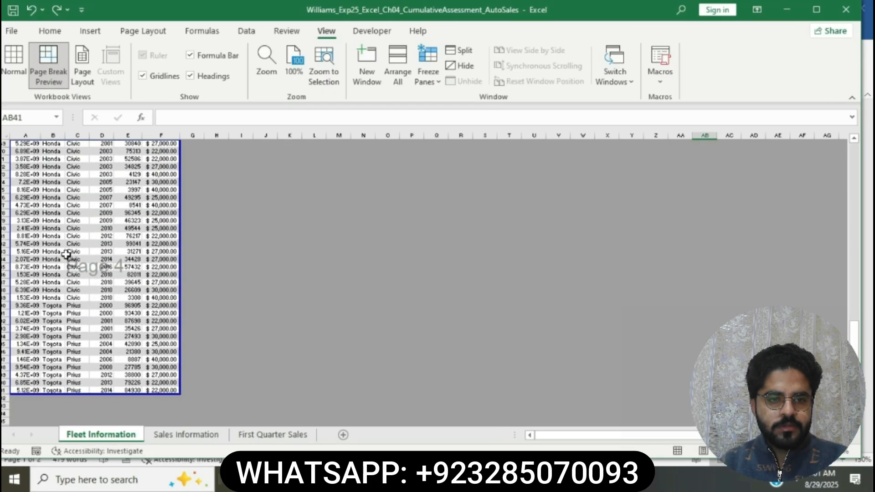
scroll(66, 272, up, 3)
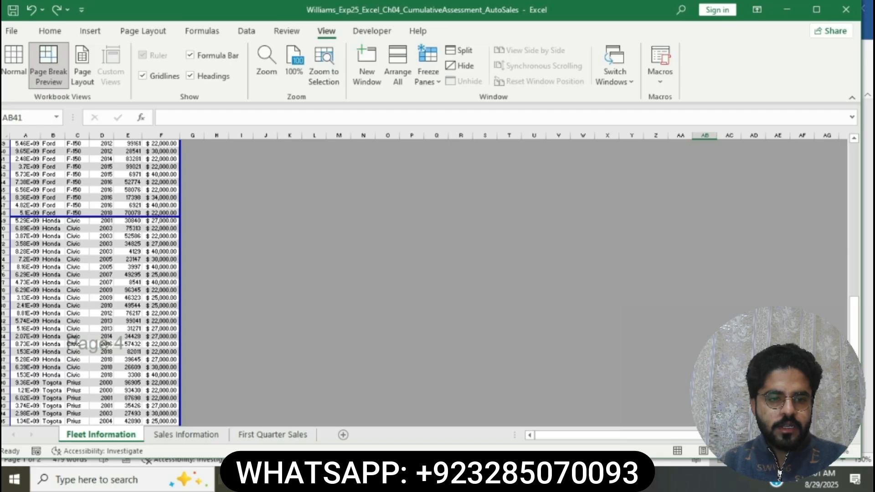
click(5, 383)
click(143, 31)
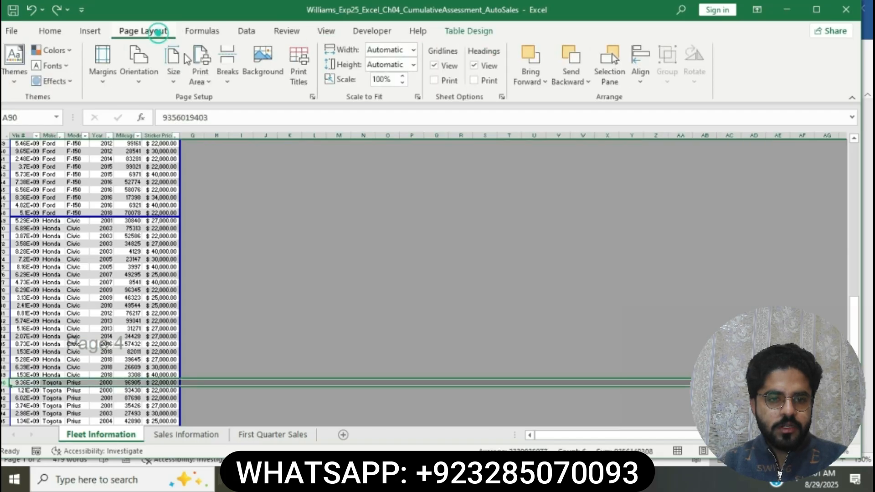
click(225, 85)
click(242, 98)
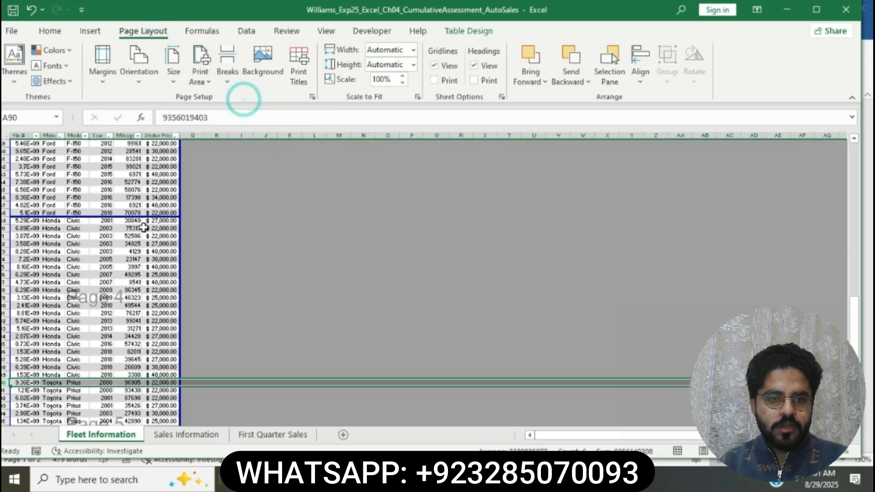
click(142, 228)
scroll(136, 237, down, 6)
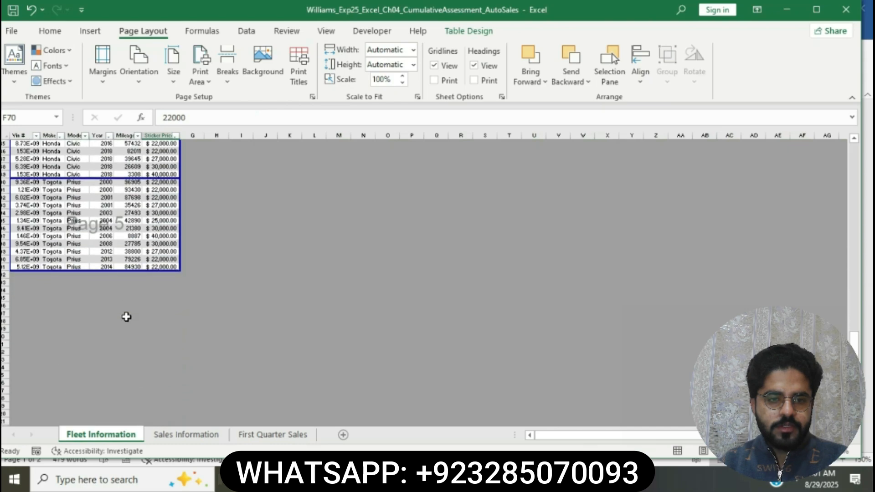
Freeze the top row of the Fleet Information worksheet and check that the headings stay in place when scrolling.
scroll(125, 316, up, 20)
click(5, 143)
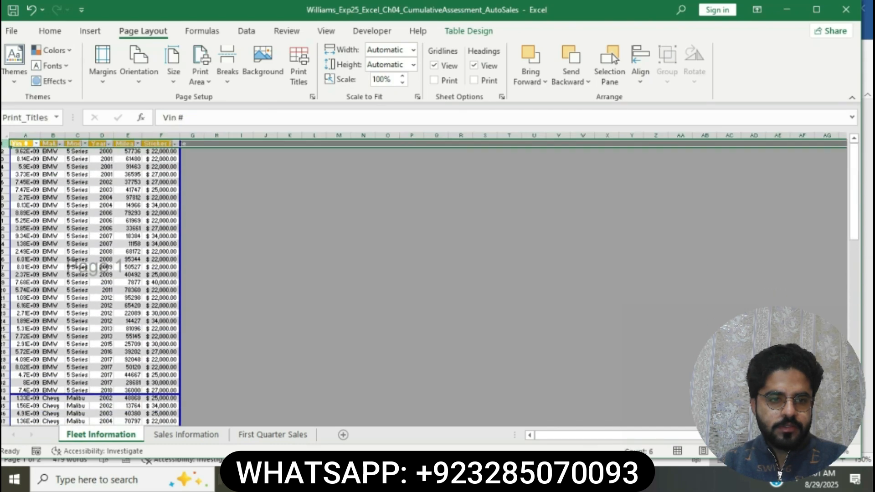
click(326, 31)
click(439, 75)
click(494, 148)
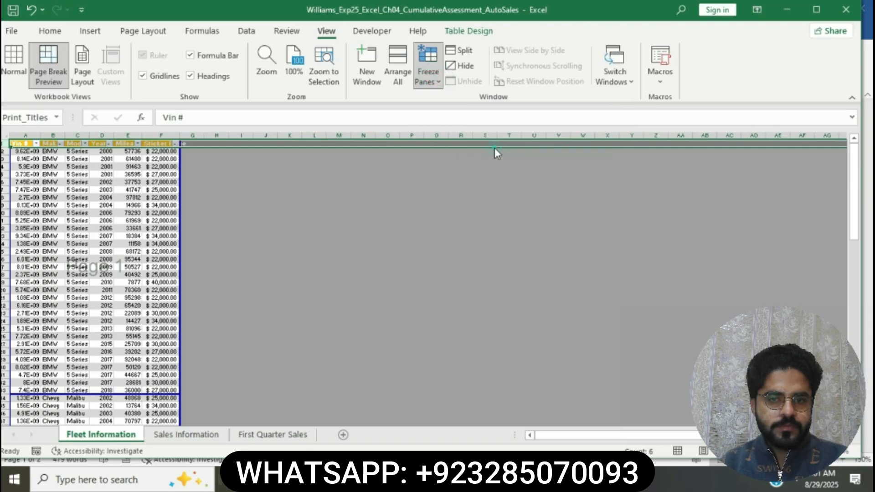
click(340, 223)
scroll(338, 224, down, 6)
scroll(414, 272, up, 6)
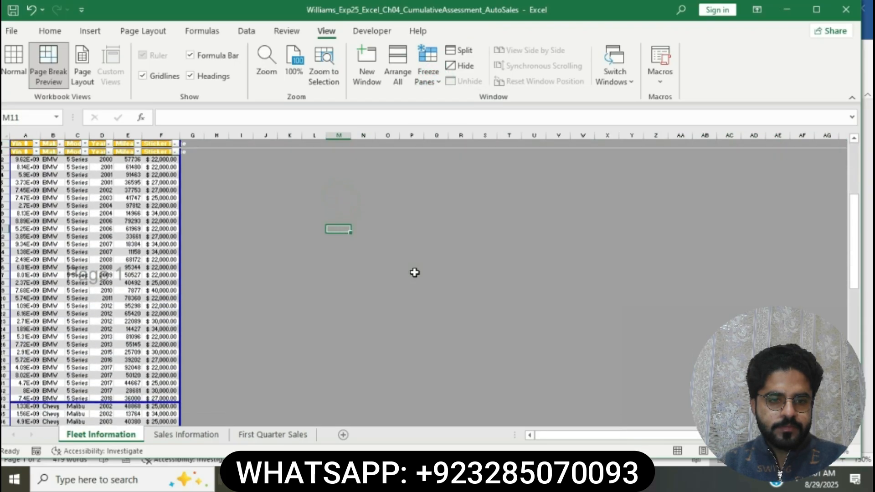
Switch to the Word instructions, highlight the step 8 instruction about adding a footer in yellow, and return to Excel.
key(alt+Tab)
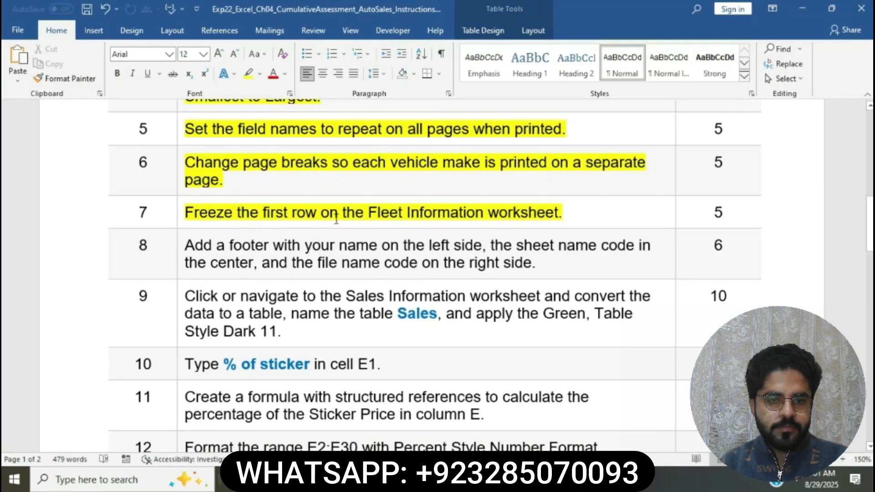
scroll(366, 217, down, 3)
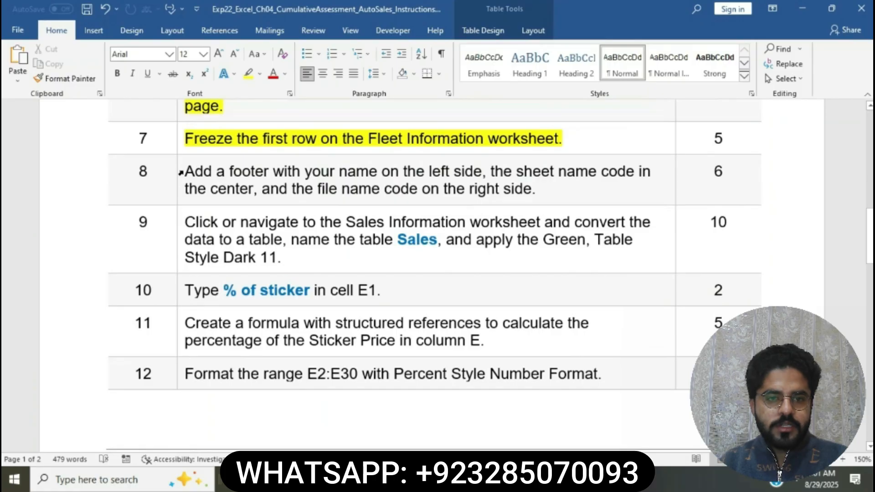
click(182, 171)
click(234, 150)
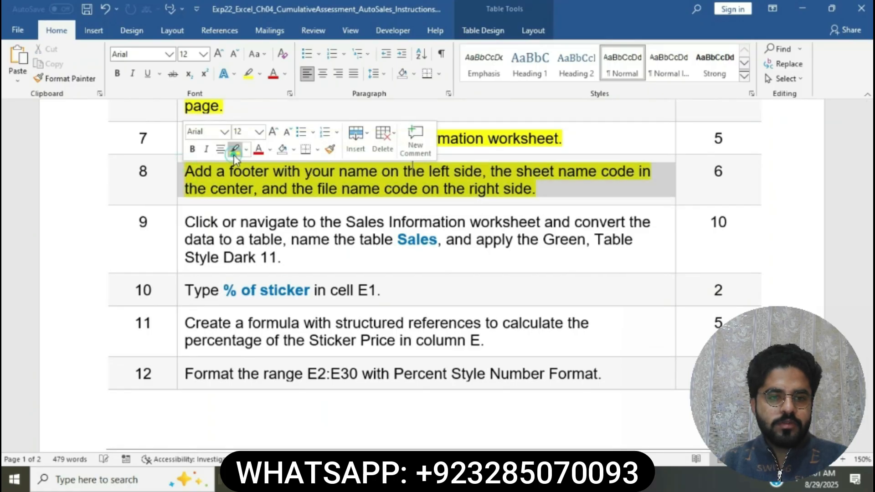
click(262, 172)
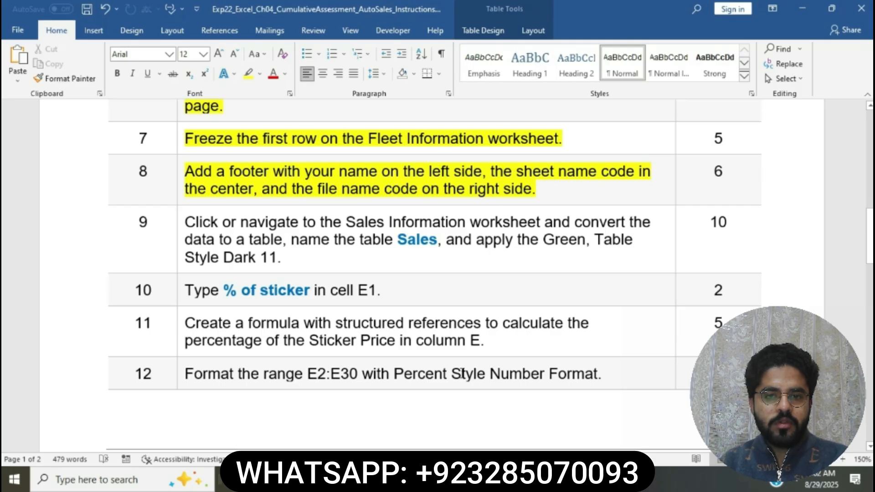
key(alt+Tab)
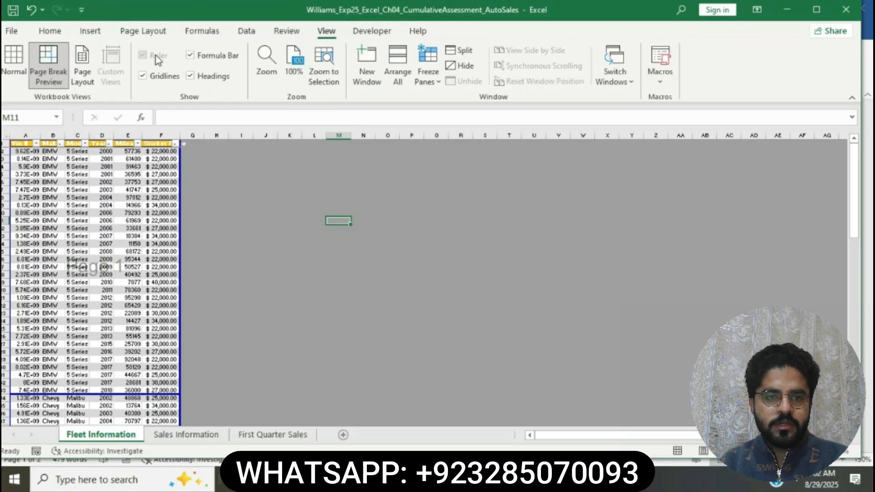
Start a custom footer in Page Setup for the Fleet Information worksheet and enter the student's last name in its left section.
click(146, 40)
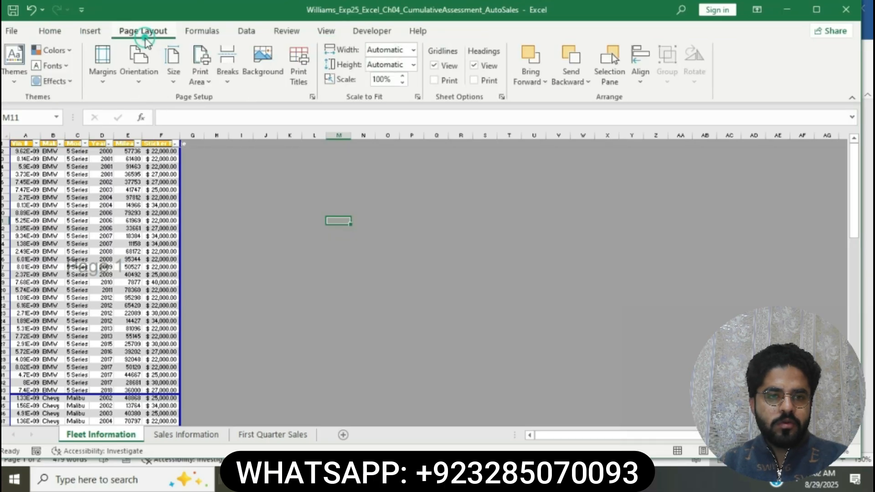
click(314, 97)
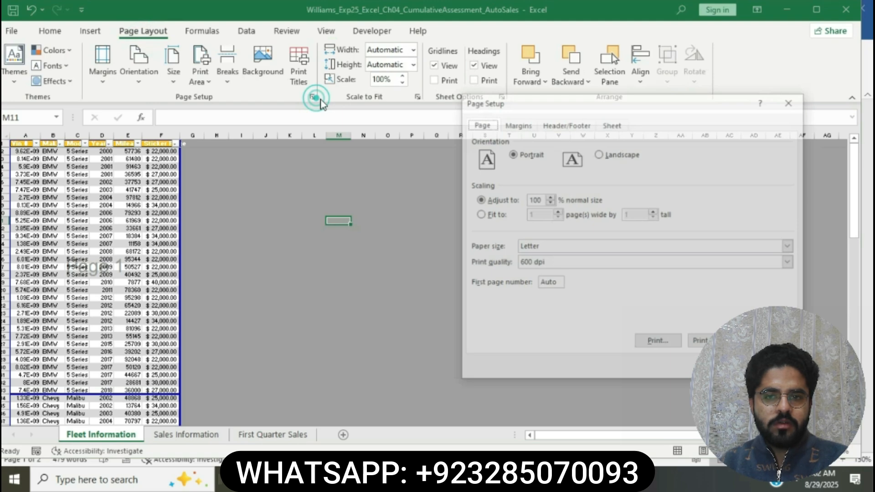
click(567, 122)
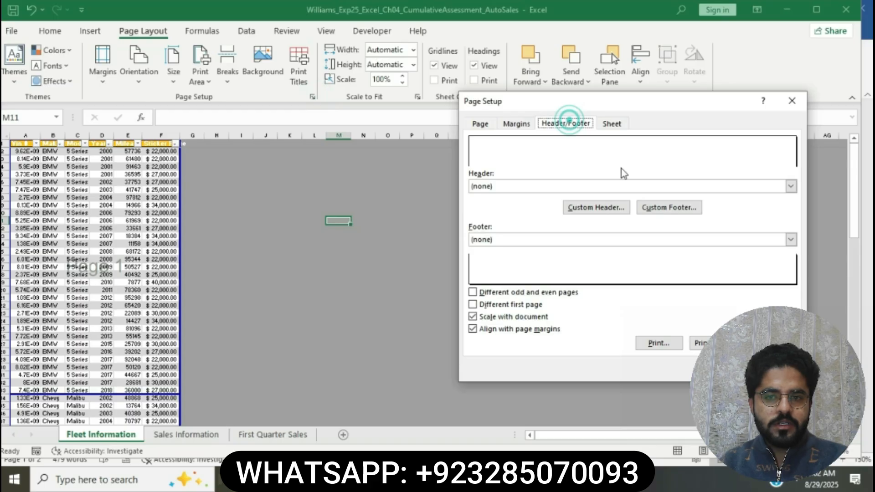
click(655, 210)
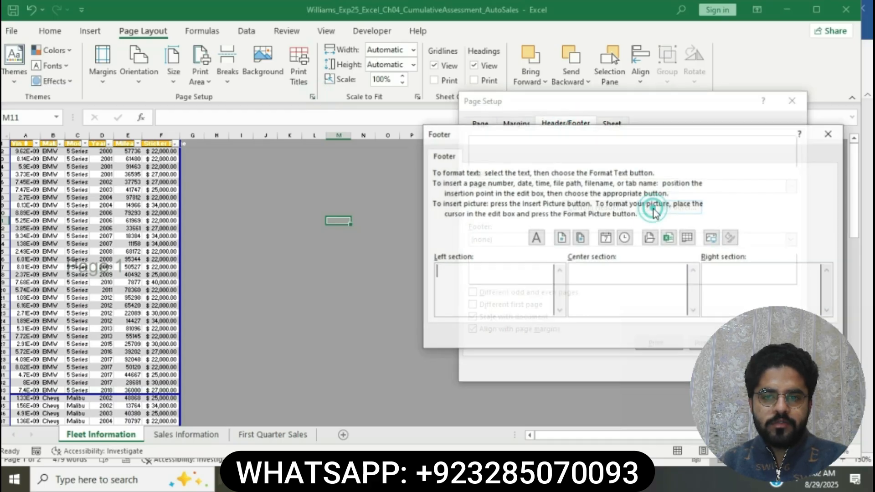
click(484, 287)
text(Willi)
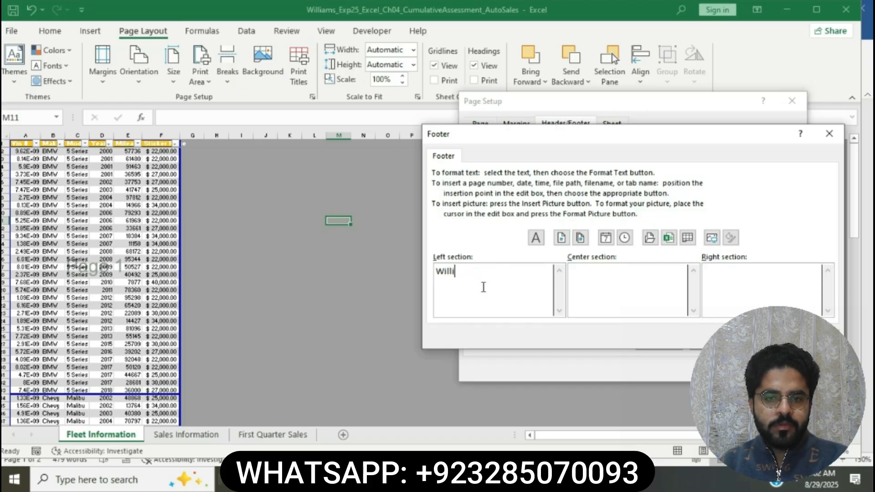
text(ams)
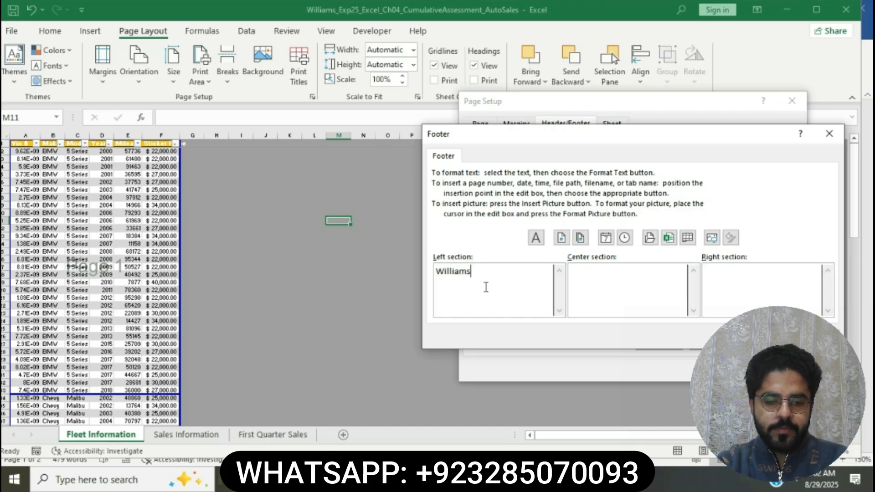
Recheck the step 8 instruction in Word and insert the sheet name code &[Tab] in the footer's center section.
click(602, 299)
key(alt+Tab)
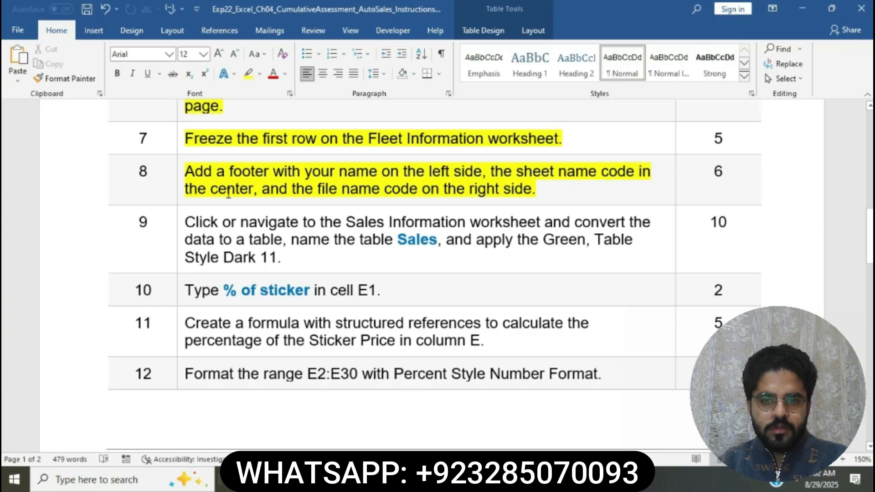
key(alt+Tab)
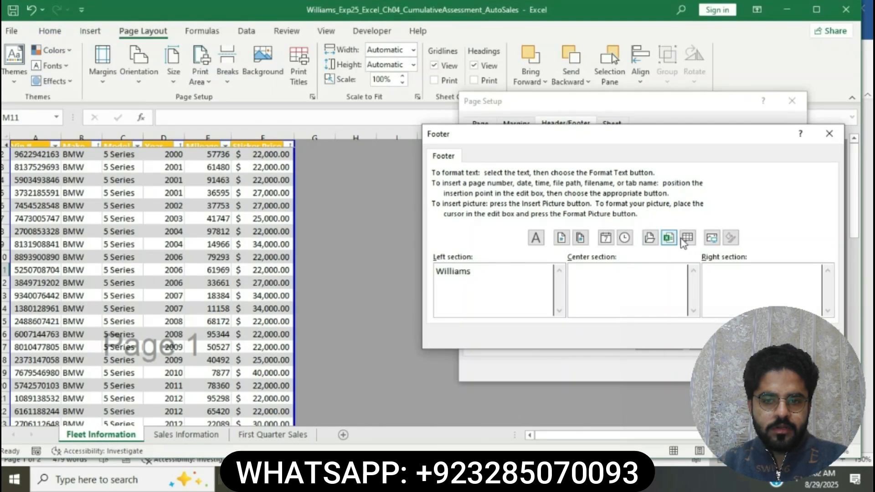
click(687, 237)
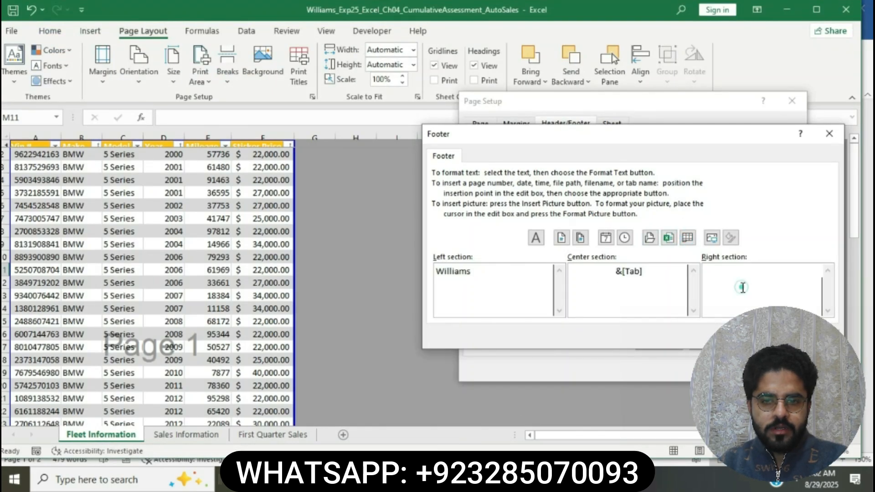
Insert the file name code &[File] in the footer's right section and confirm the footer and page setup.
click(742, 287)
click(668, 238)
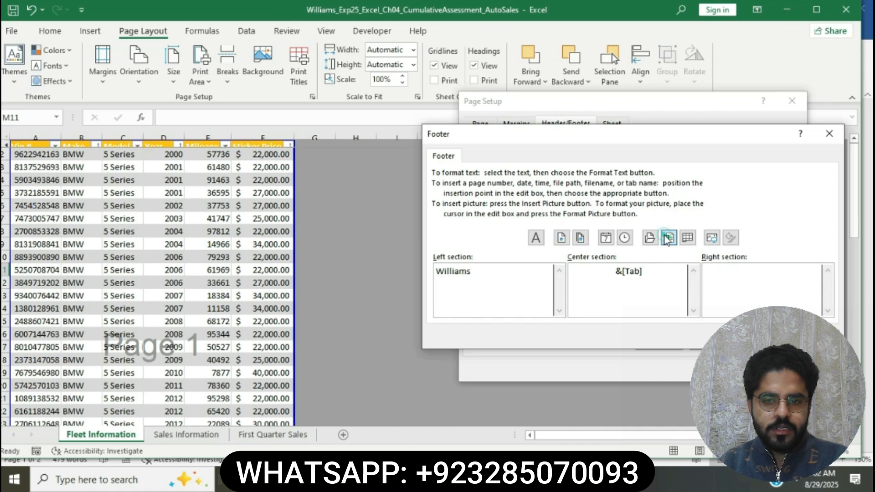
click(668, 238)
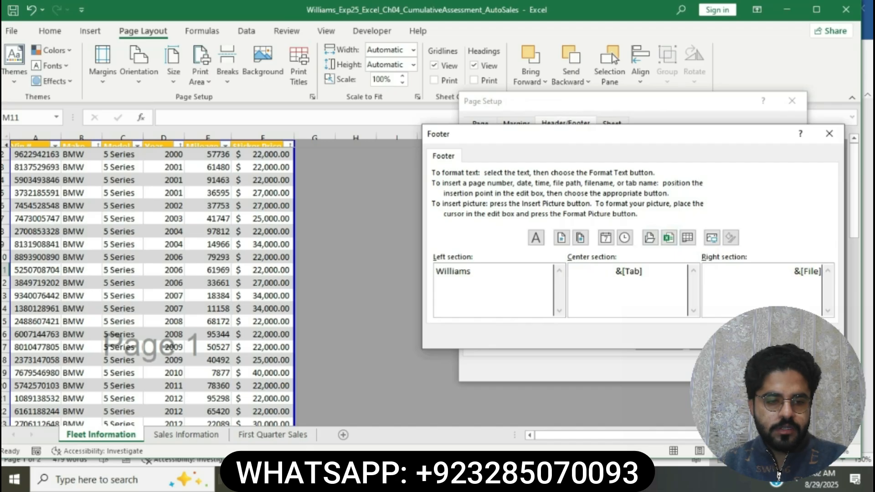
click(758, 336)
click(724, 367)
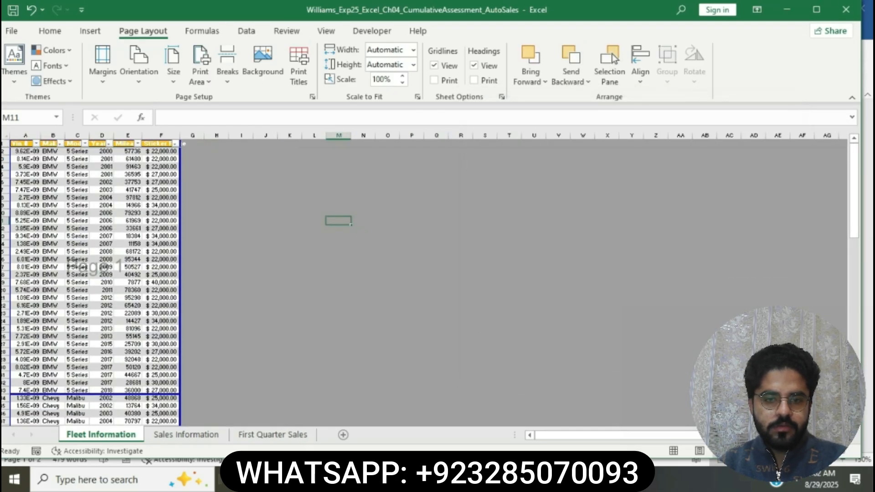
Switch to the Word instructions, highlight the step 9 instruction about the Sales table in yellow, and return to Excel.
key(alt+Tab)
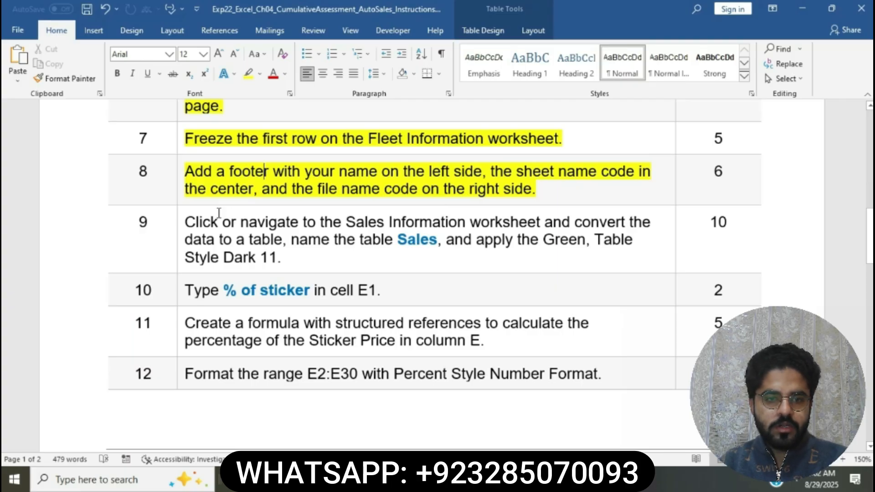
click(179, 226)
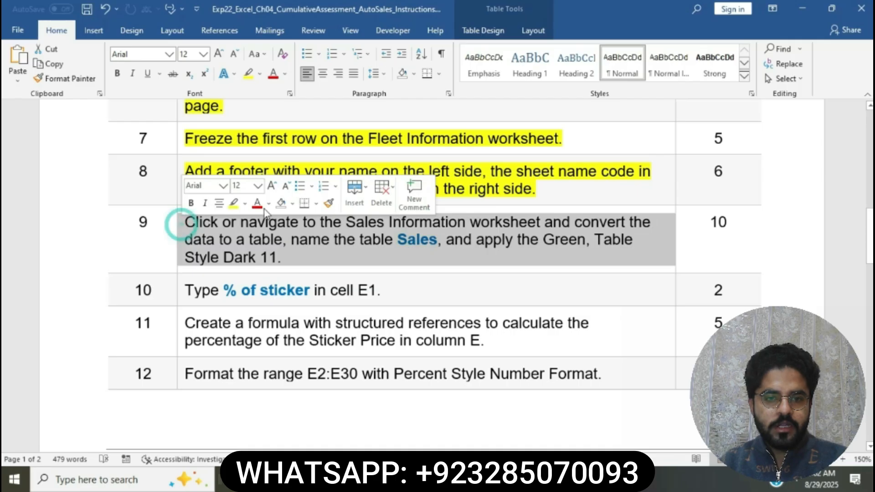
click(233, 203)
click(256, 238)
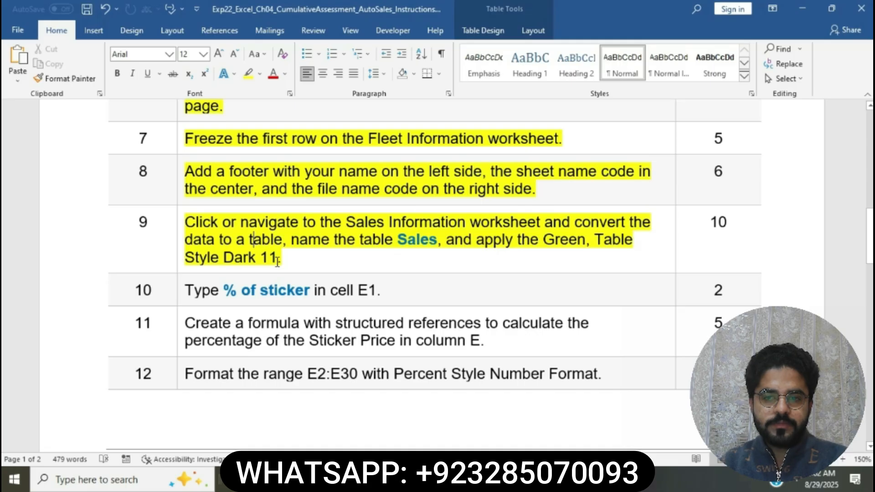
drag(195, 224, 513, 226)
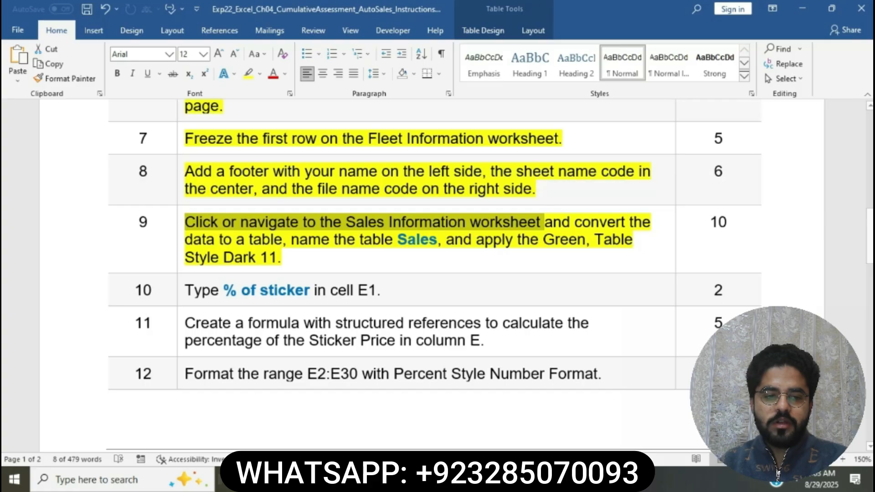
key(alt+Tab)
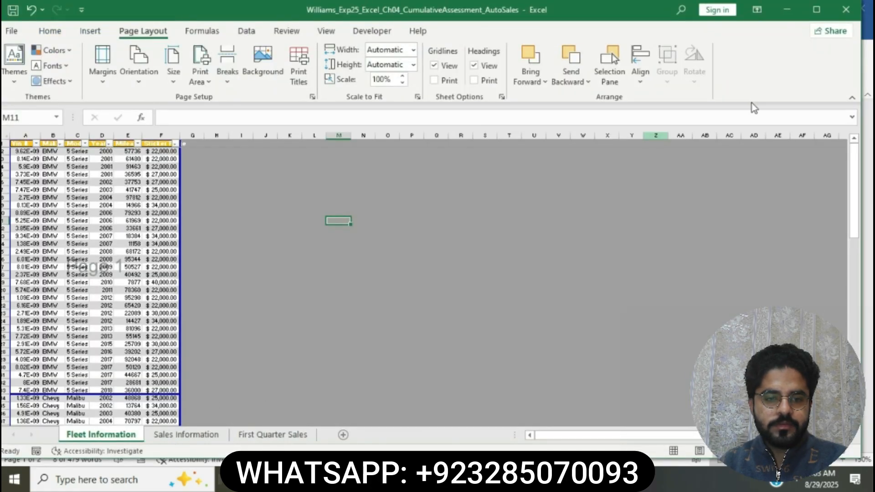
Maximize the Excel window, open the Sales Information worksheet, and return to the step 9 instruction in Word.
click(816, 9)
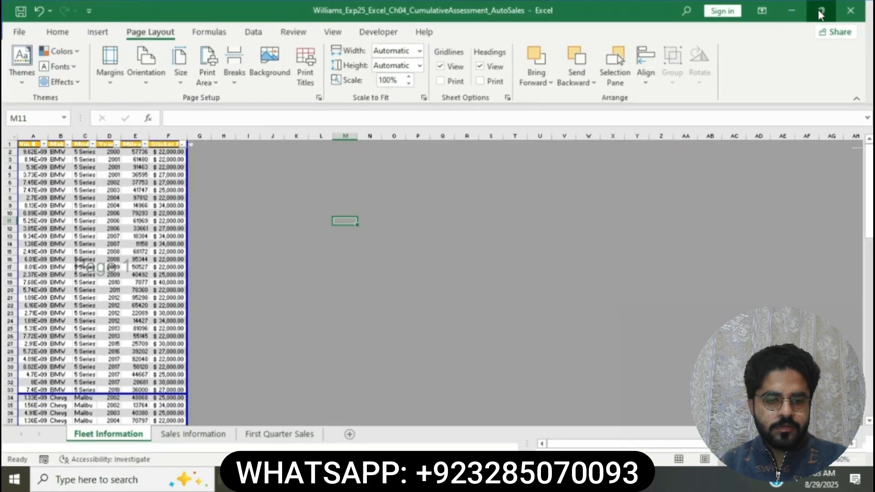
click(205, 443)
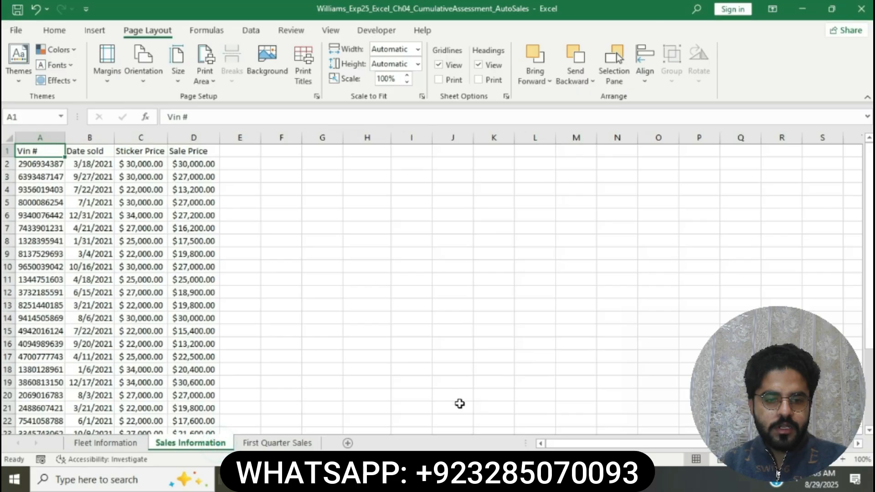
key(alt+Tab)
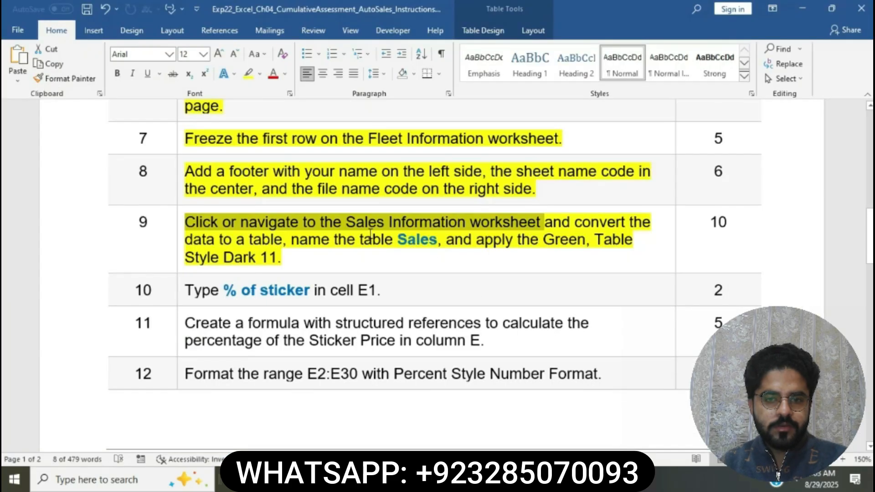
click(518, 221)
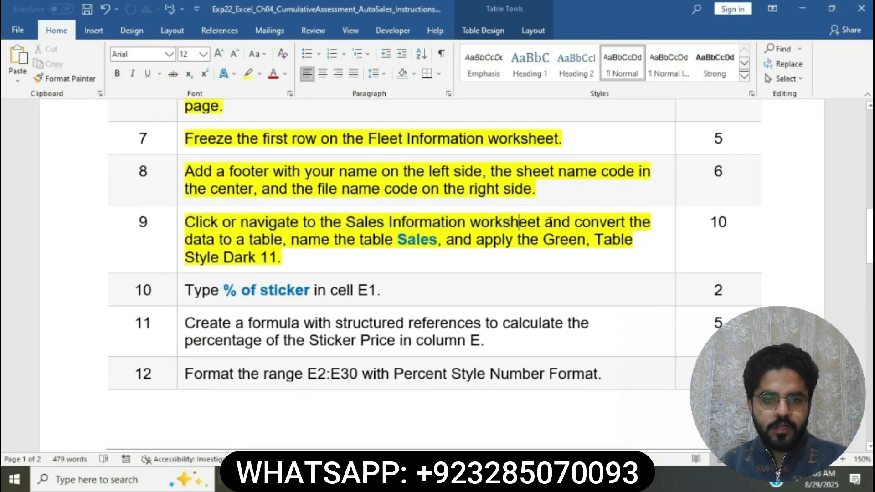
Read the step 9 table requirement, switch to Excel, and convert the Sales Information data A1:D30 to a table with headers.
drag(550, 222, 304, 234)
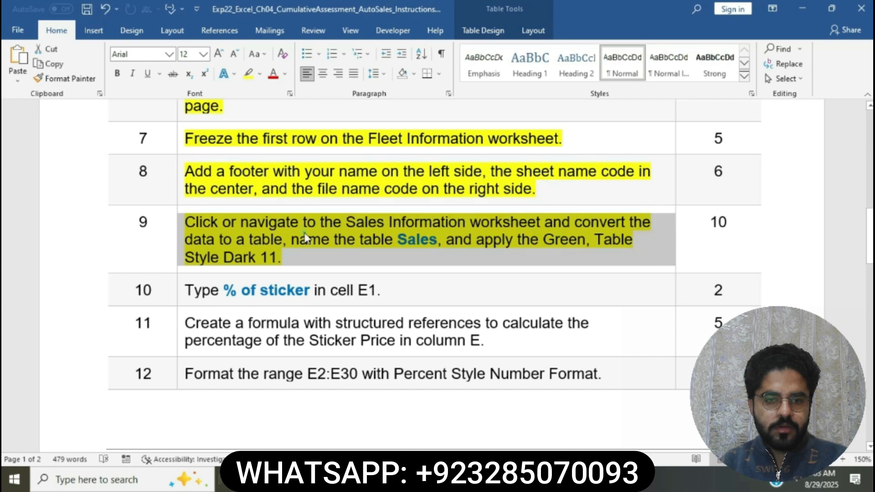
click(304, 238)
drag(574, 222, 290, 239)
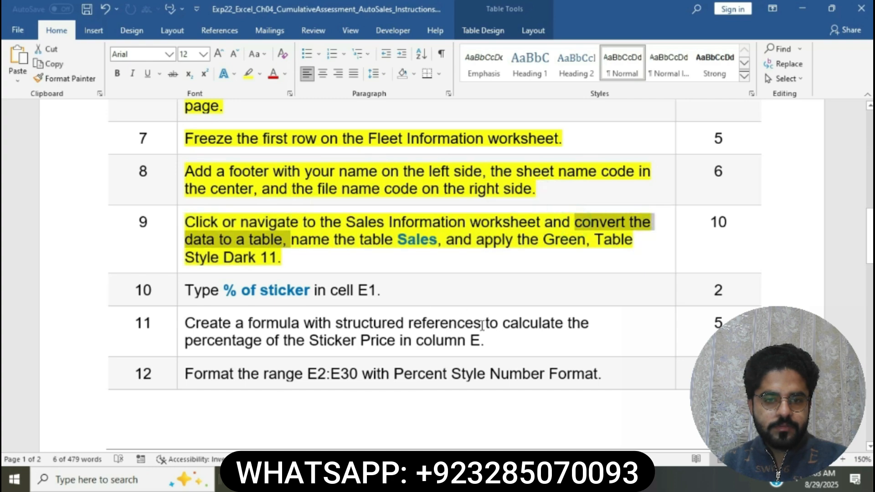
click(498, 480)
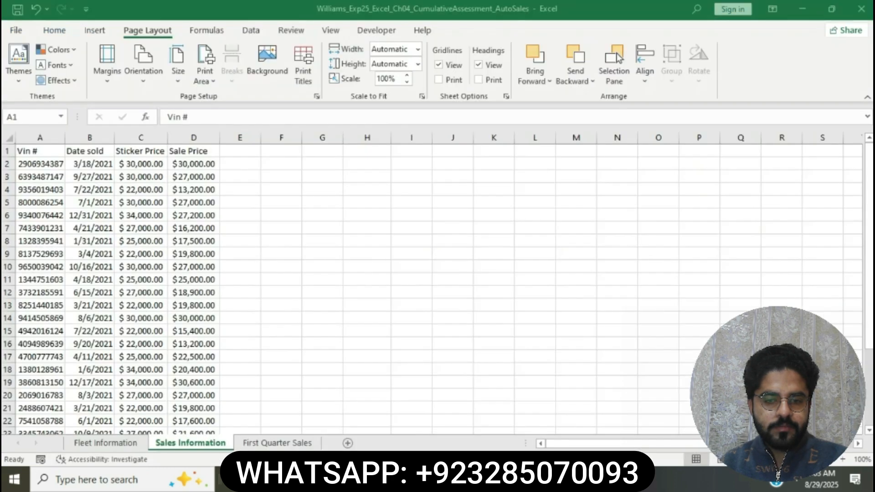
click(95, 29)
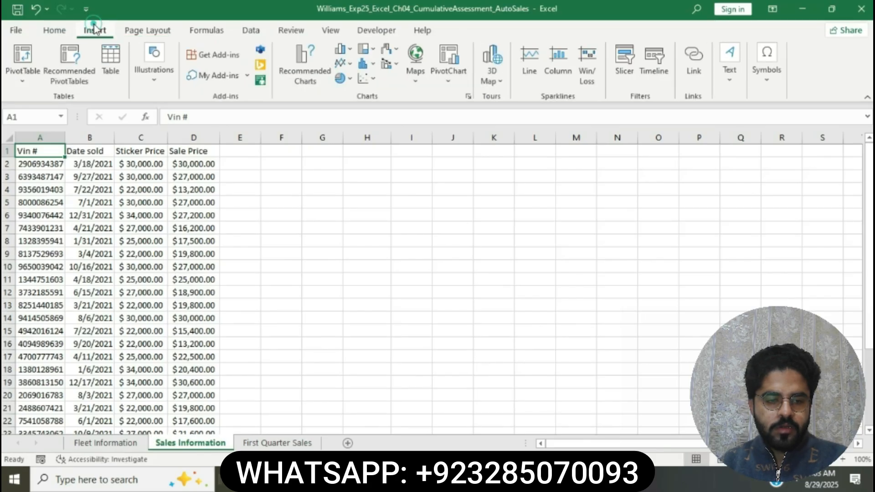
click(110, 55)
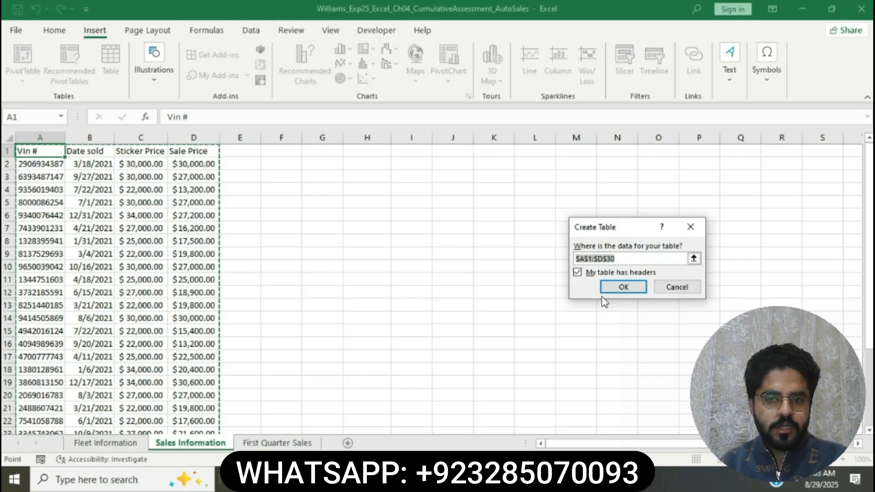
click(623, 288)
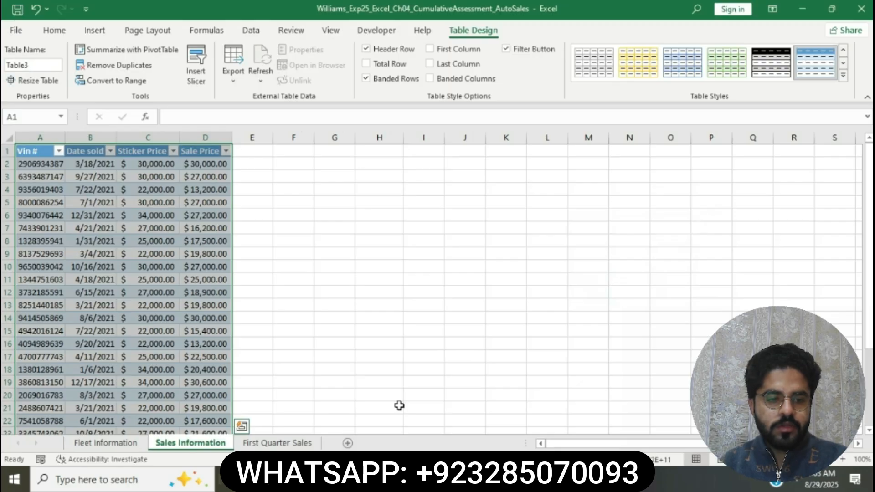
Check the required table name in the Word instructions and rename the Excel table as Sales.
click(433, 479)
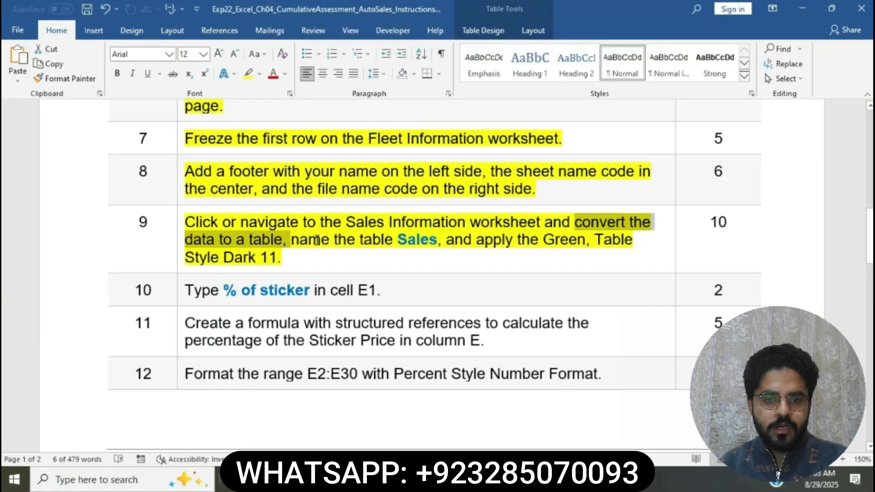
double_click(401, 239)
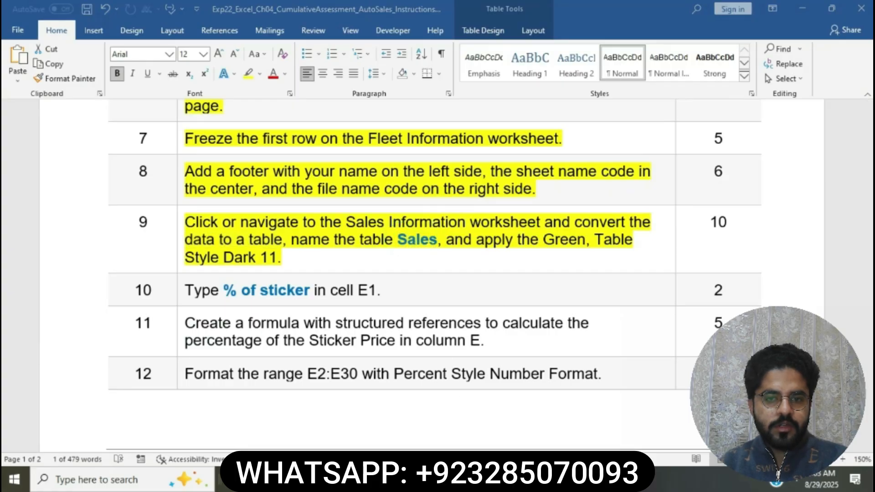
click(410, 480)
click(52, 67)
key(BackSpace)
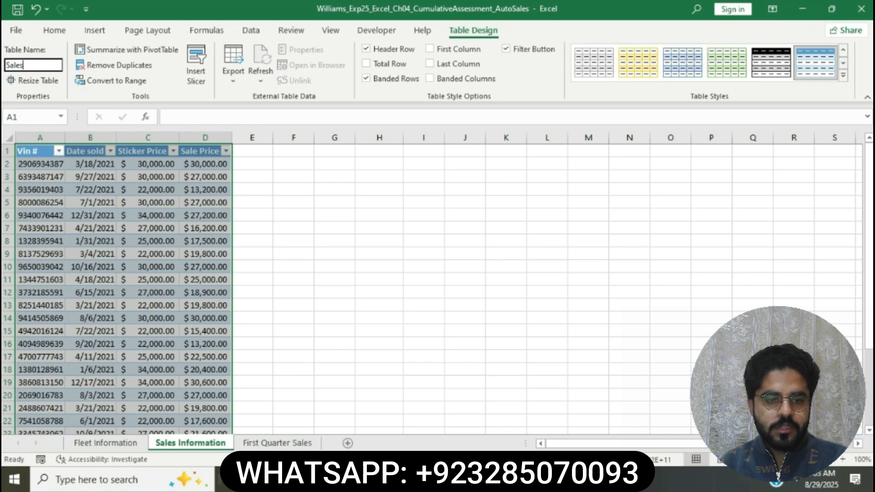
key(Return)
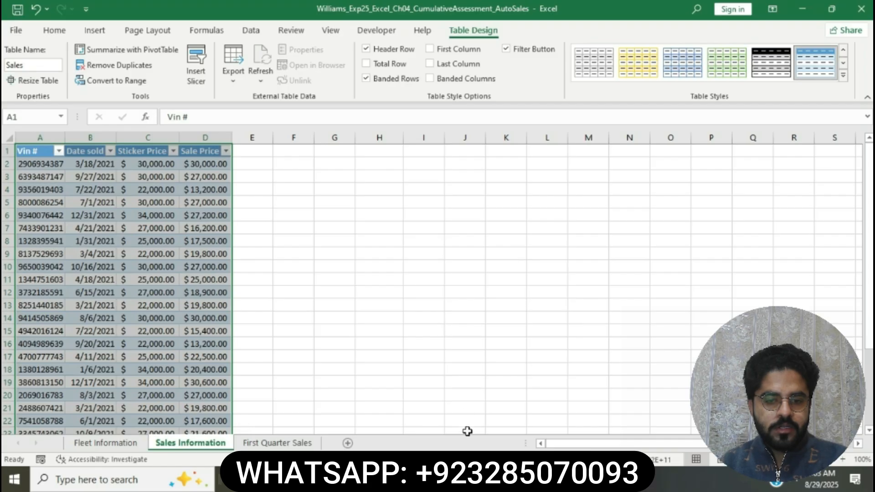
Check the required style in the Word instructions and apply Green, Table Style Dark 11 to the Sales table in Excel.
click(466, 480)
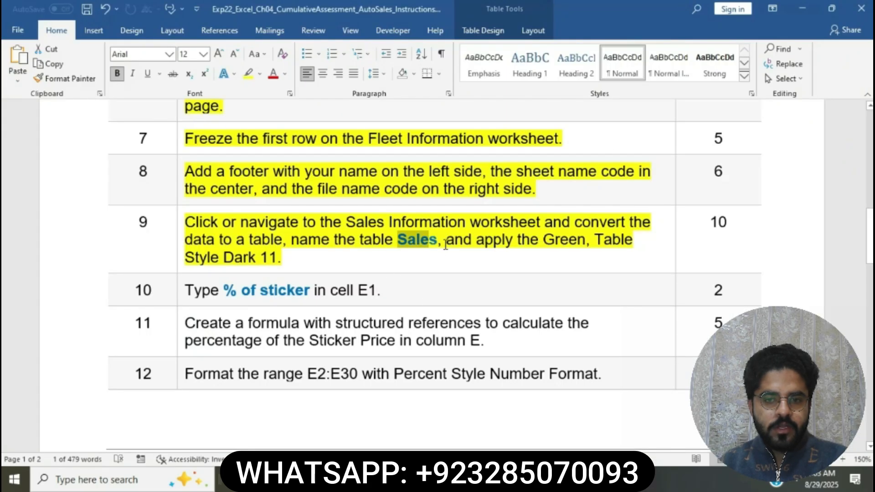
drag(445, 245, 523, 248)
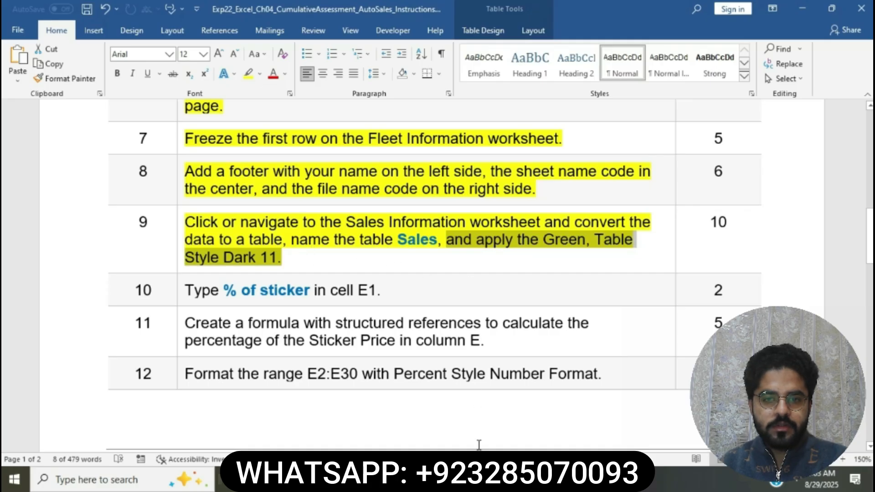
click(484, 480)
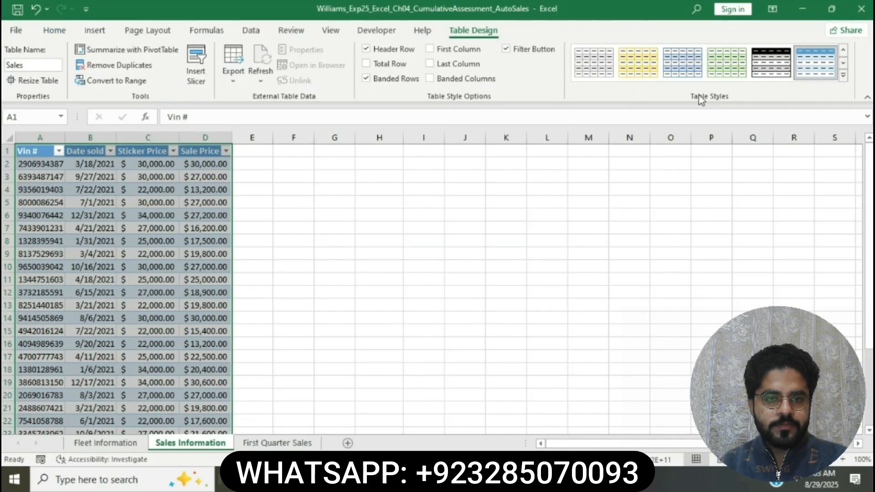
click(843, 75)
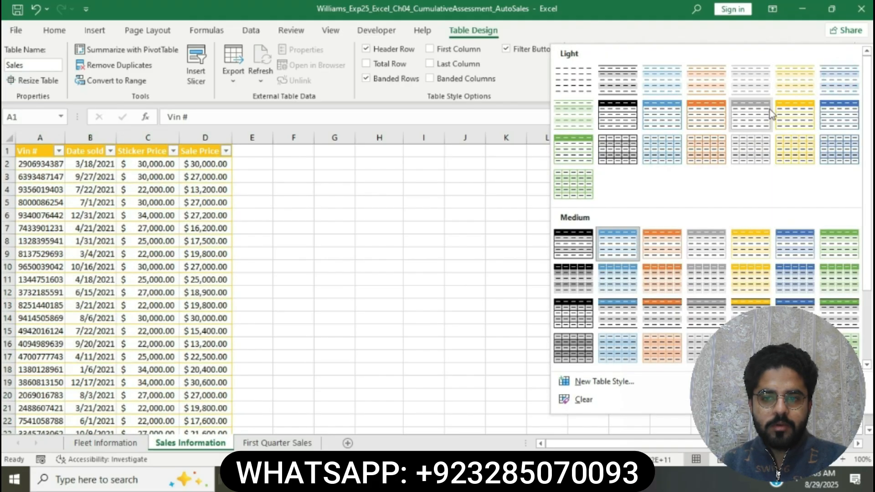
scroll(722, 180, down, 3)
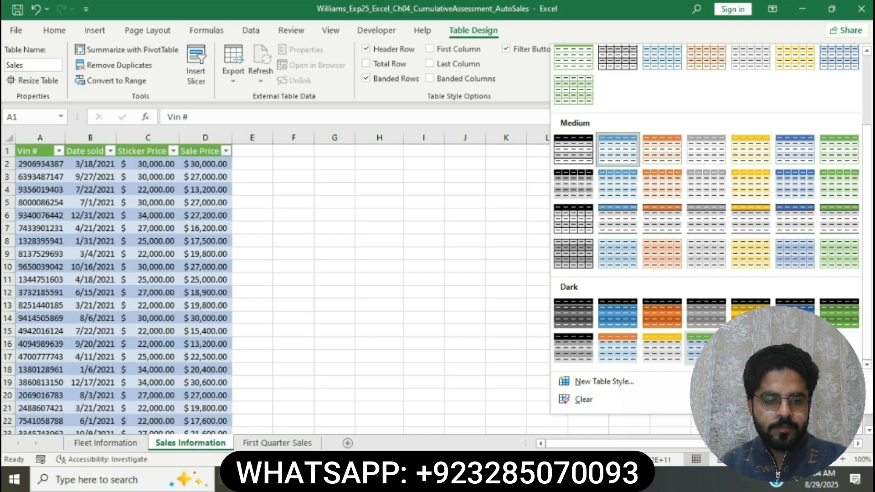
click(697, 351)
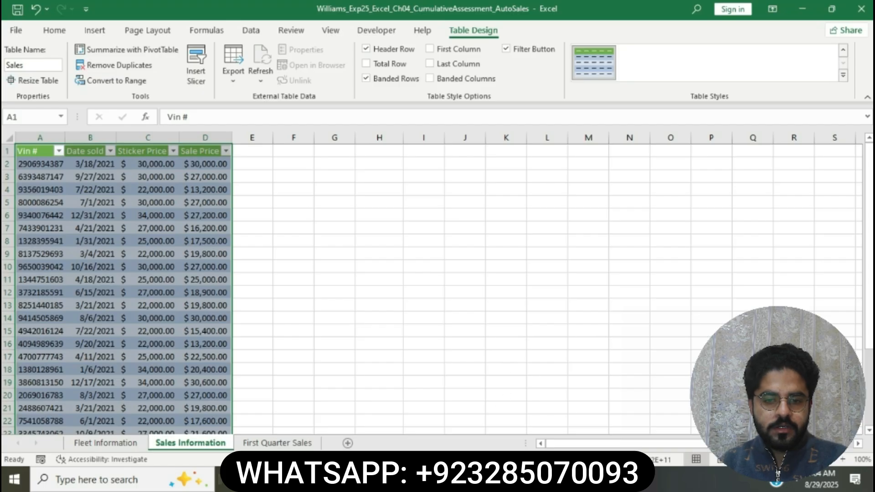
Switch to the Word instructions and highlight the step 10 instruction about cell E1 in yellow.
key(alt+Tab)
click(514, 254)
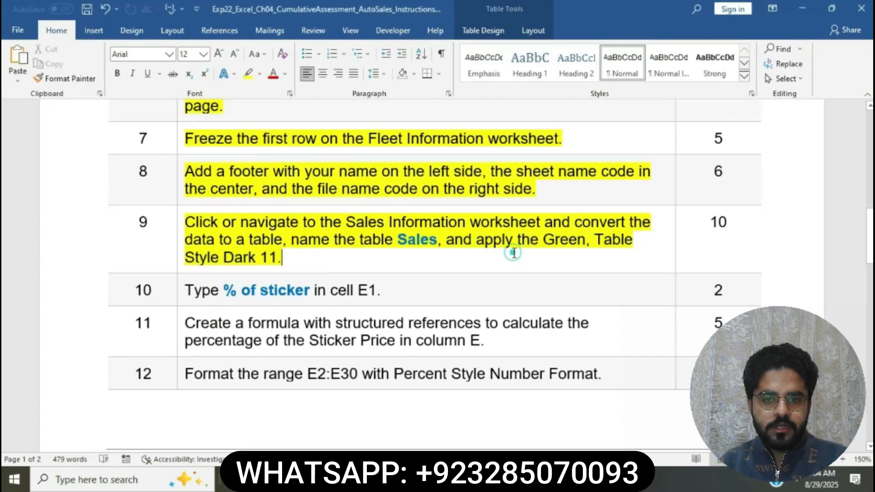
scroll(512, 250, down, 3)
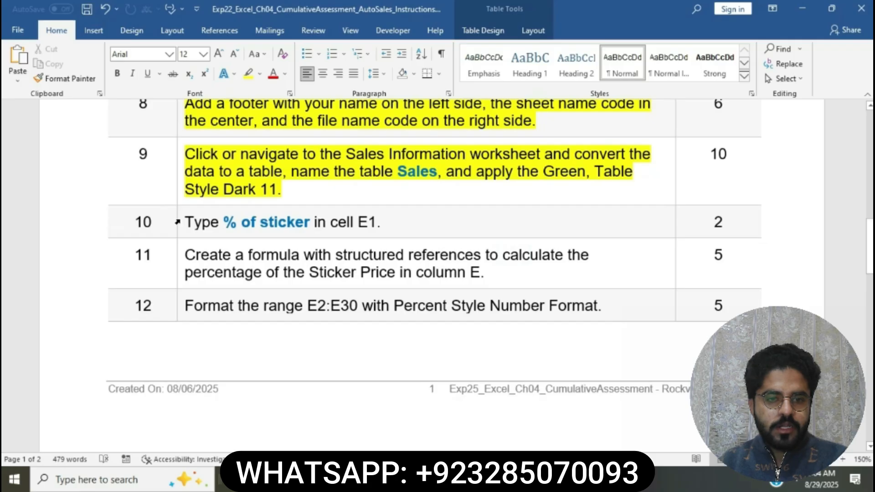
click(177, 222)
click(229, 202)
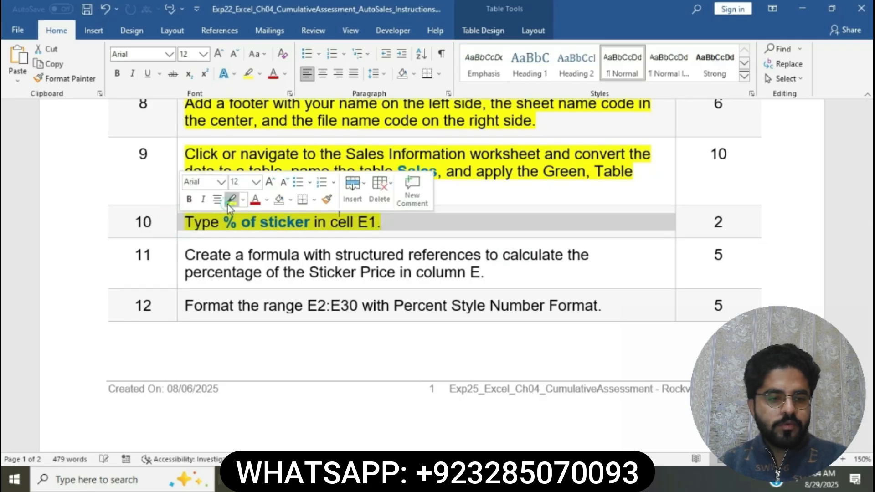
click(238, 219)
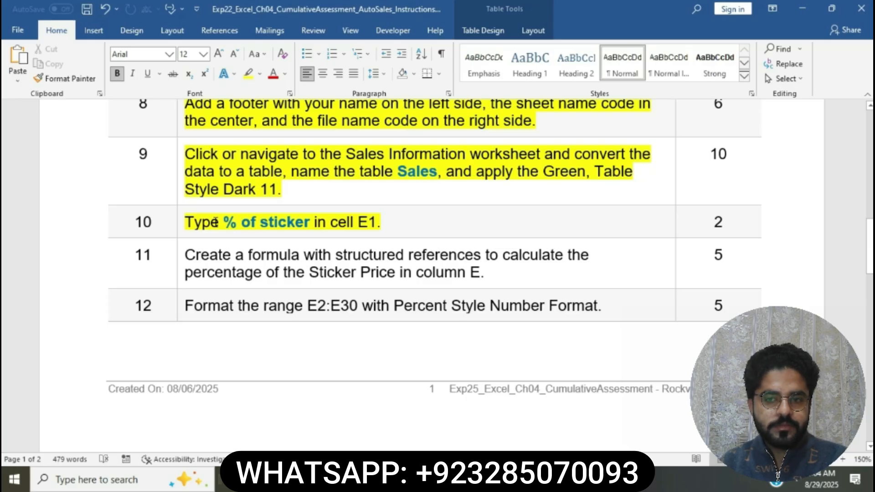
Check the required heading text, return to Excel, and enter "% of sticker" in cell E1 of Sales Information.
drag(224, 222, 313, 222)
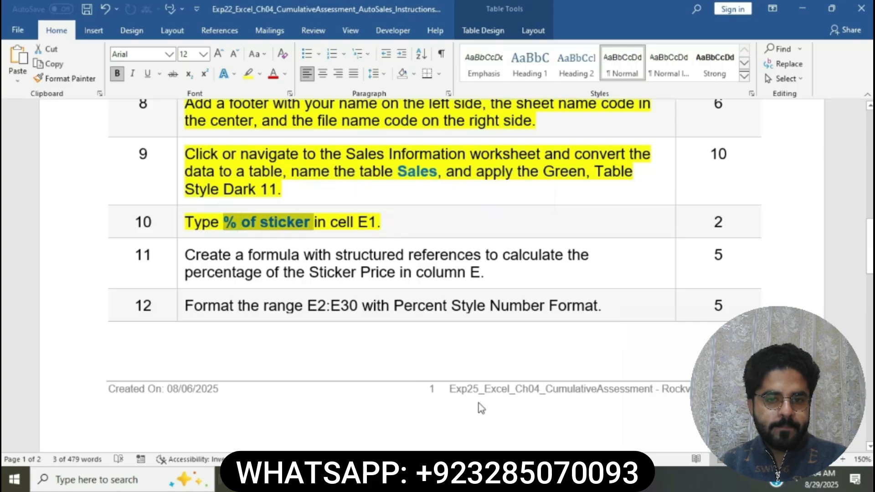
key(alt+Tab)
click(263, 150)
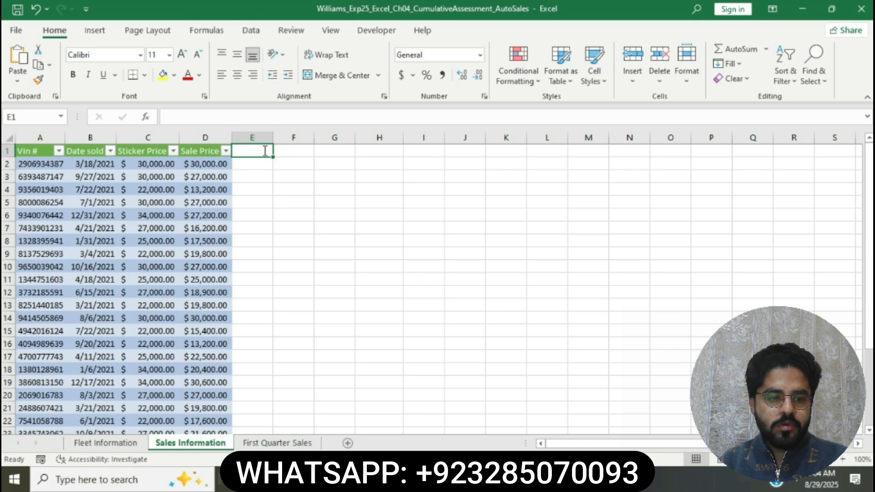
text(%)
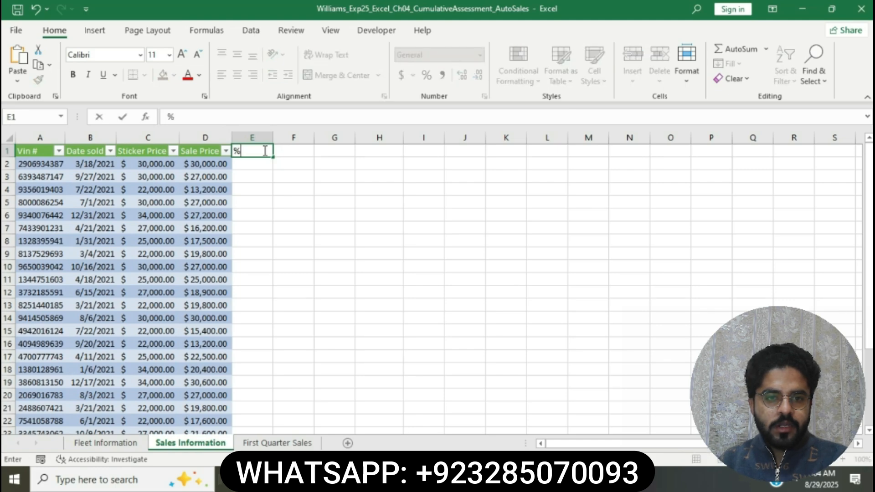
text( of sti)
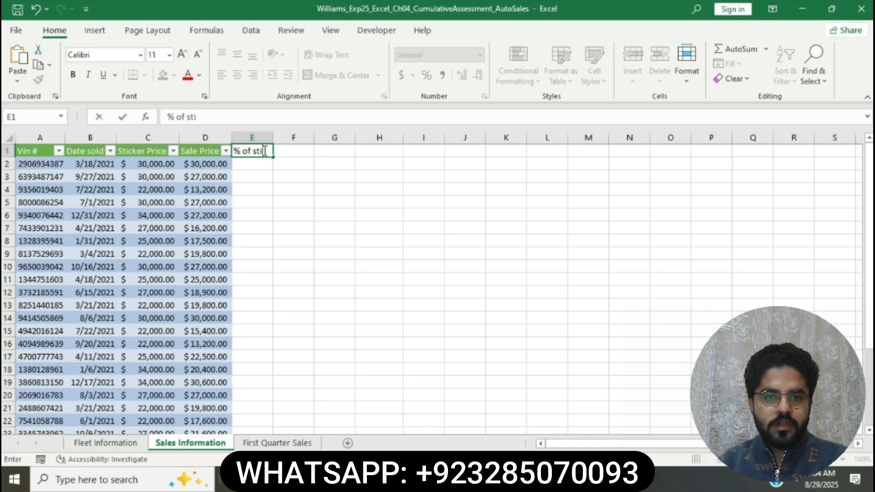
text(cker)
key(Return)
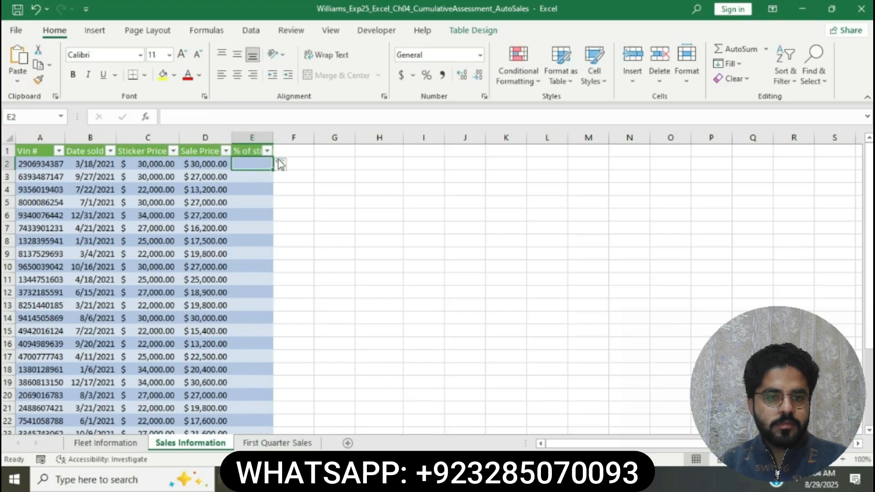
Switch to the Word instructions, highlight the step 11 instruction about the structured reference formula in yellow, and read it.
click(462, 478)
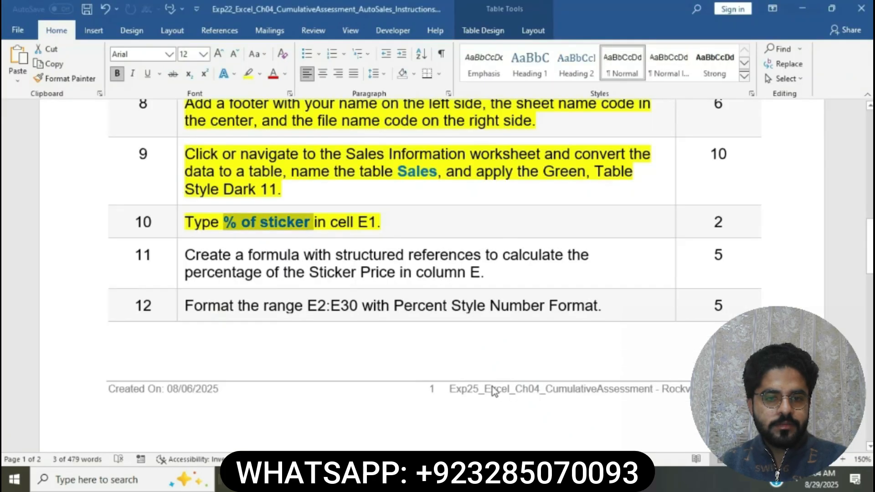
click(363, 227)
scroll(362, 228, down, 2)
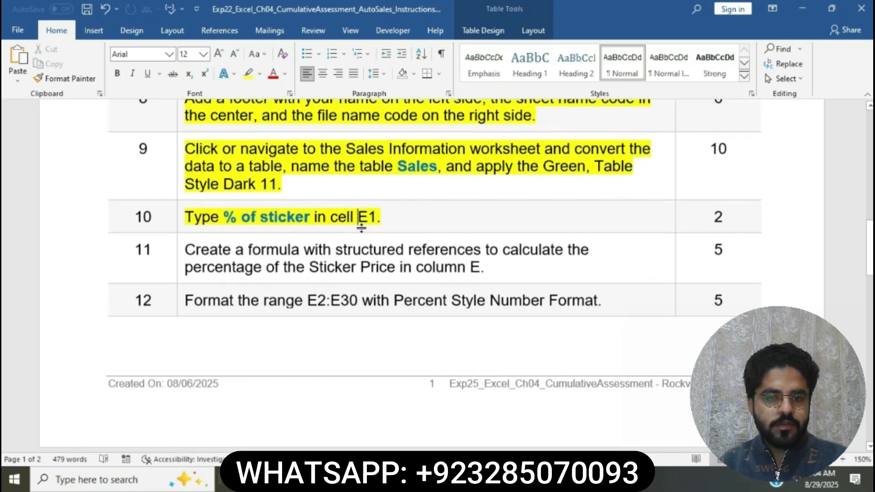
click(180, 190)
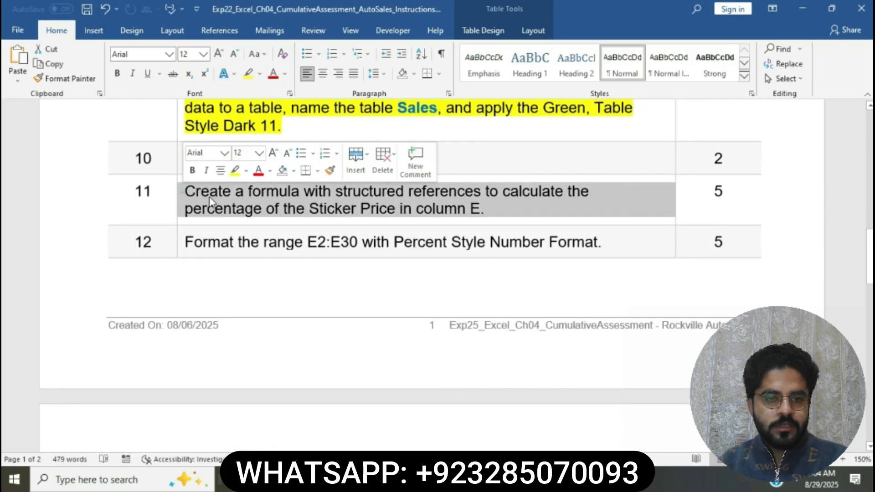
click(233, 174)
click(248, 191)
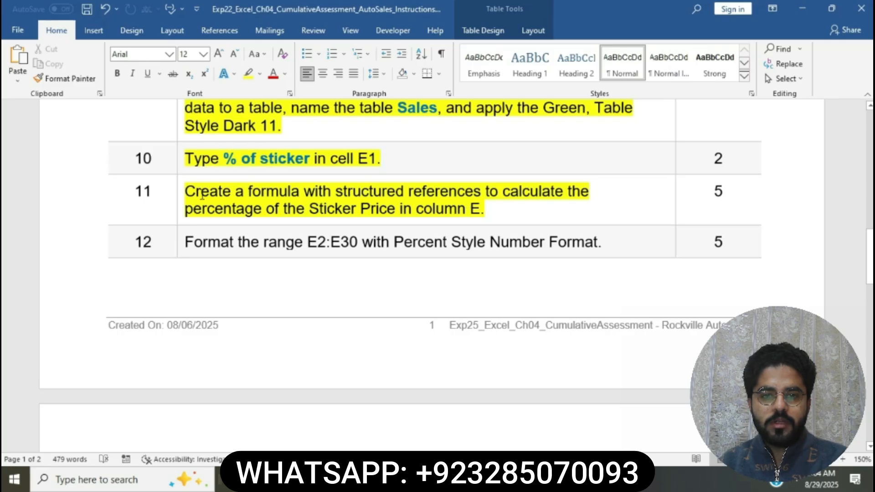
drag(190, 194, 552, 203)
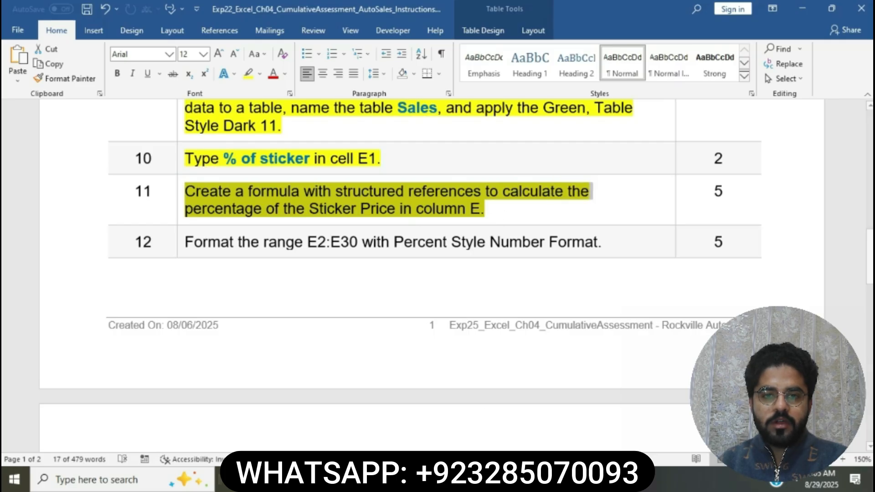
Return to Excel, examine the % of sticker formula in E2 of First Quarter Sales, and go back to Sales Information.
key(alt+Tab)
click(292, 150)
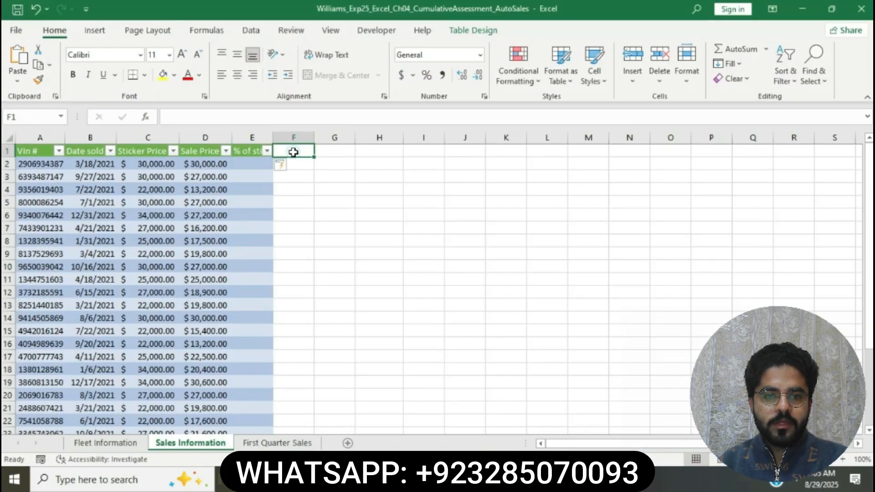
click(262, 162)
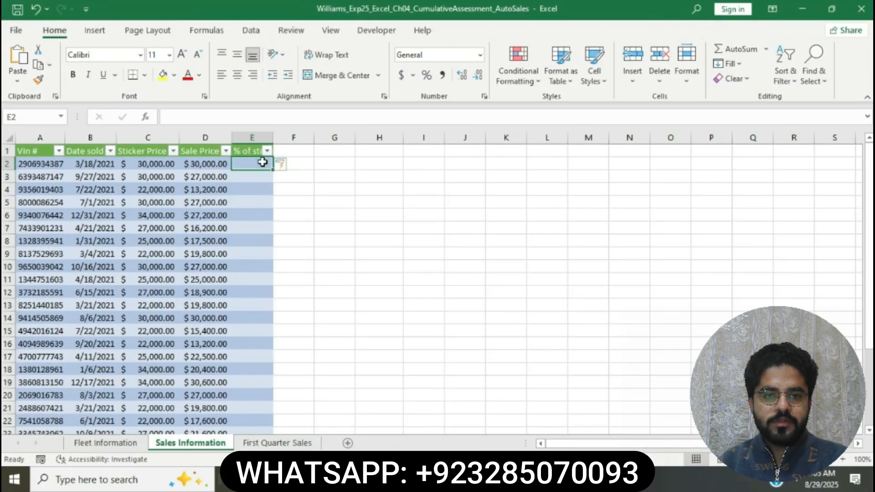
click(284, 441)
scroll(259, 175, up, 1)
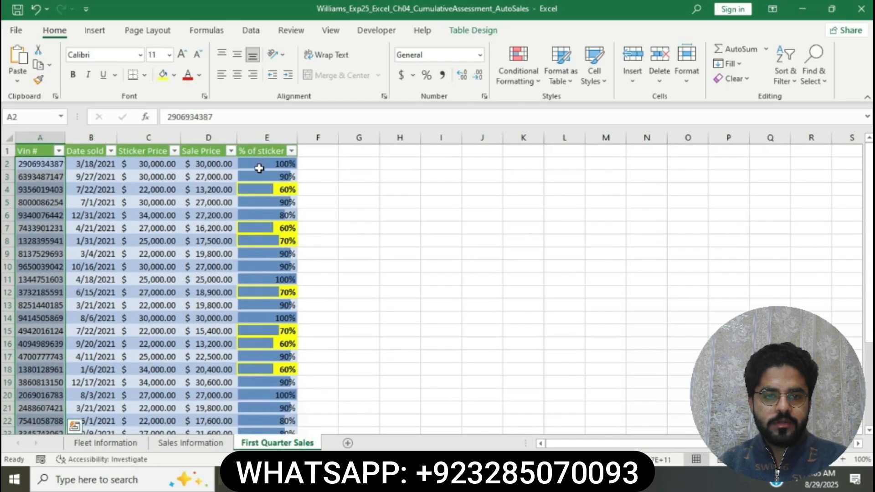
click(258, 164)
click(190, 442)
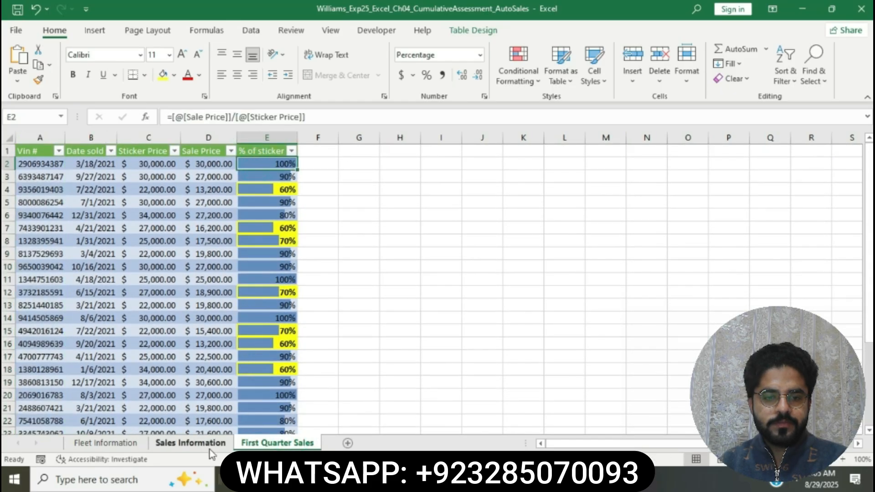
Enter the formula =[@[Sale Price]]/[@[Sticker Price]] in cell E2 to fill the % of sticker column.
text(=)
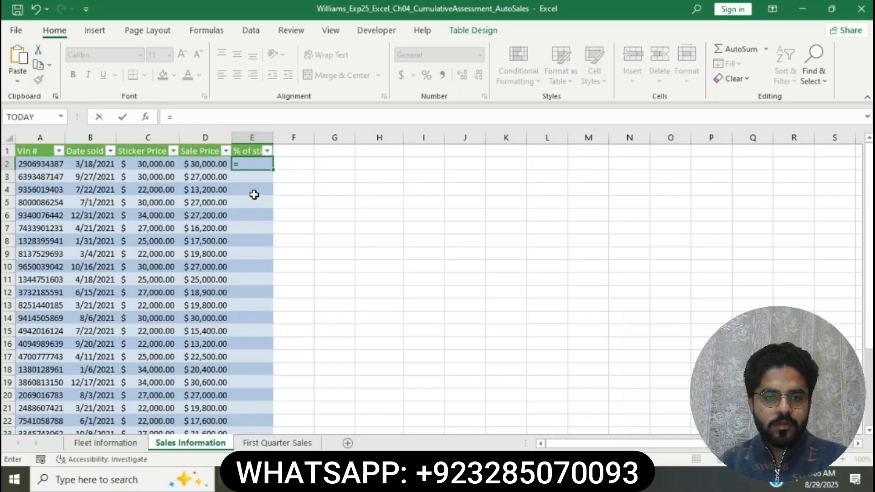
click(203, 165)
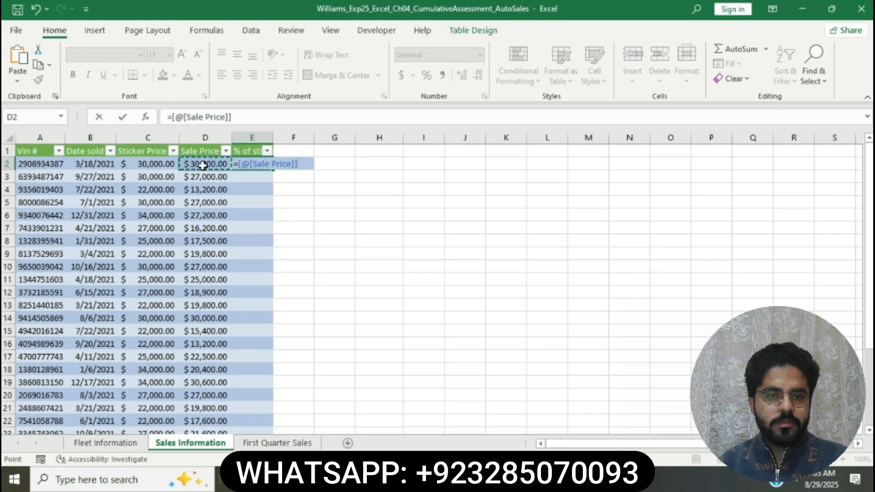
text(/)
click(158, 162)
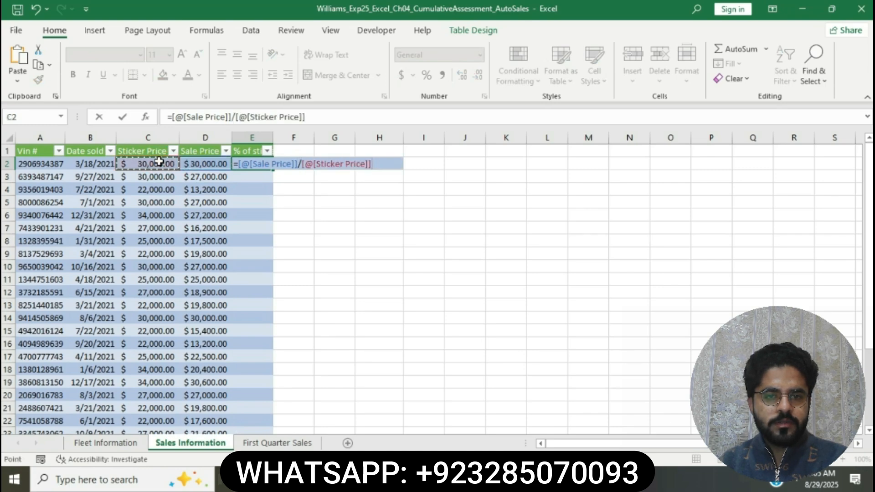
key(Return)
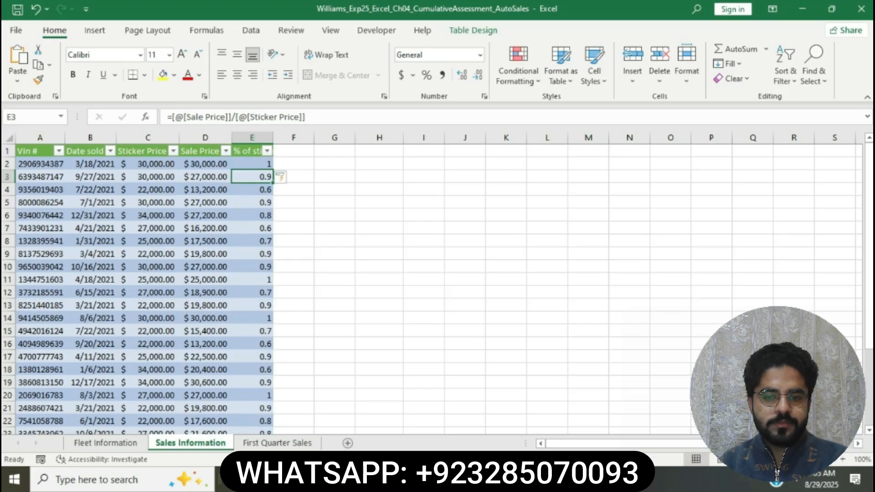
Switch to the Word instructions and highlight the step 12 instruction about Percent Style formatting of E2:E30 in yellow.
key(alt+Tab)
key(ctrl+z)
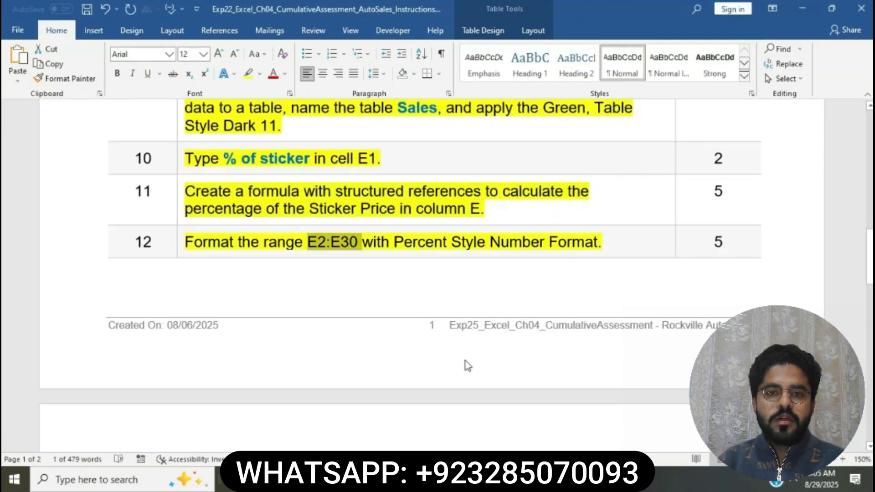